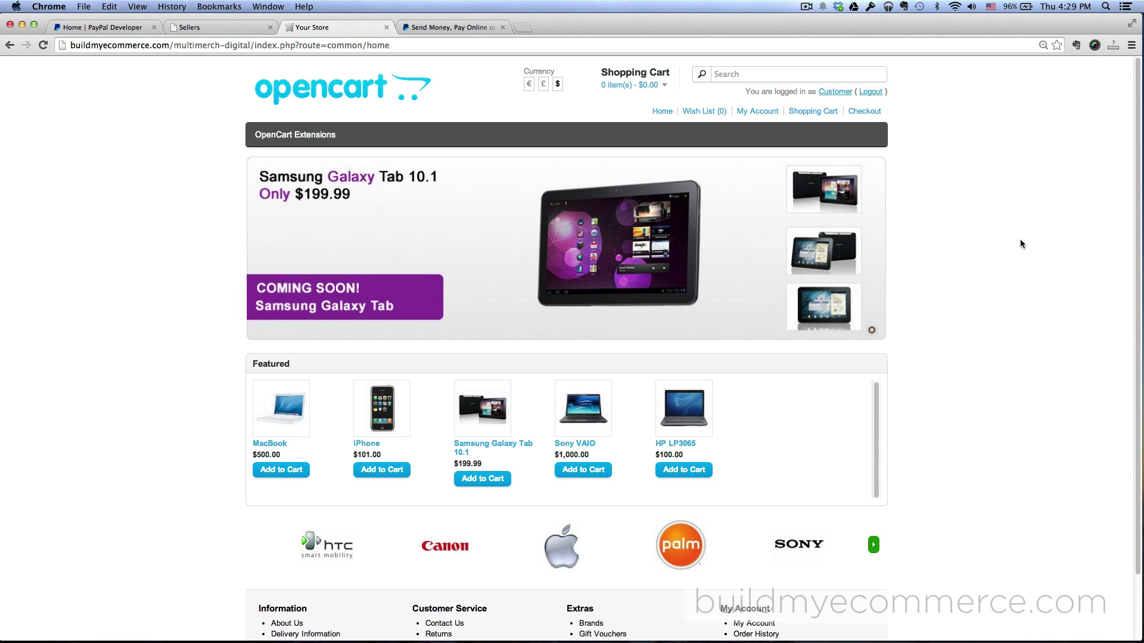
# Bring up the paypal_masspay.png Mass Pay diagram over the store page
pyautogui.press('super+Tab')
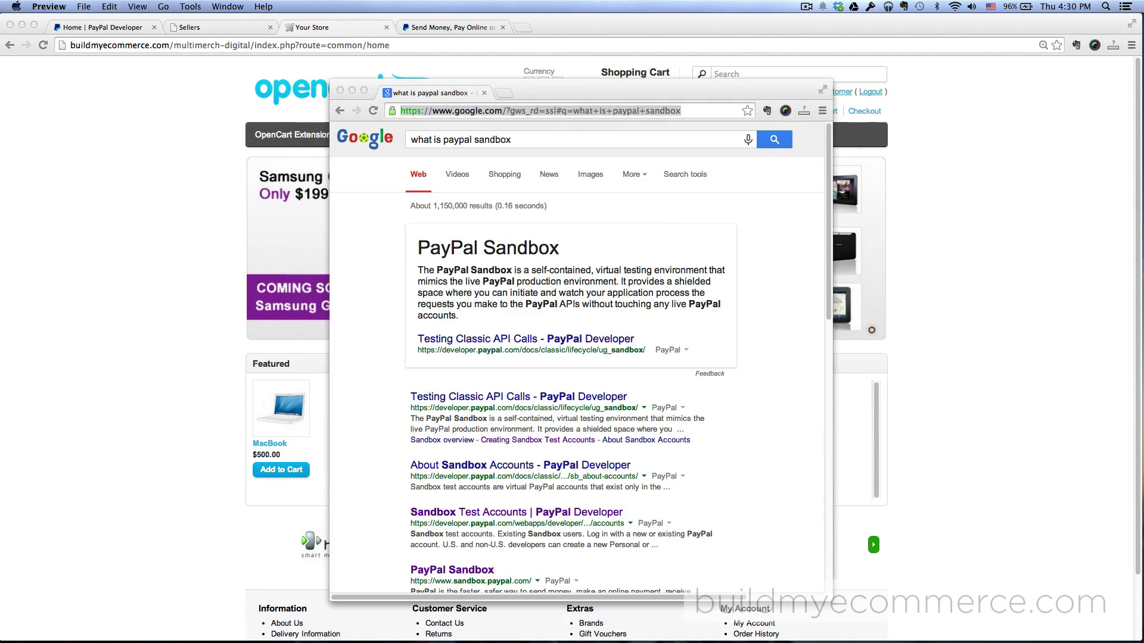
# Read the Google results for 'what is paypal sandbox', then close them to return to the storefront
pyautogui.click(766, 277)
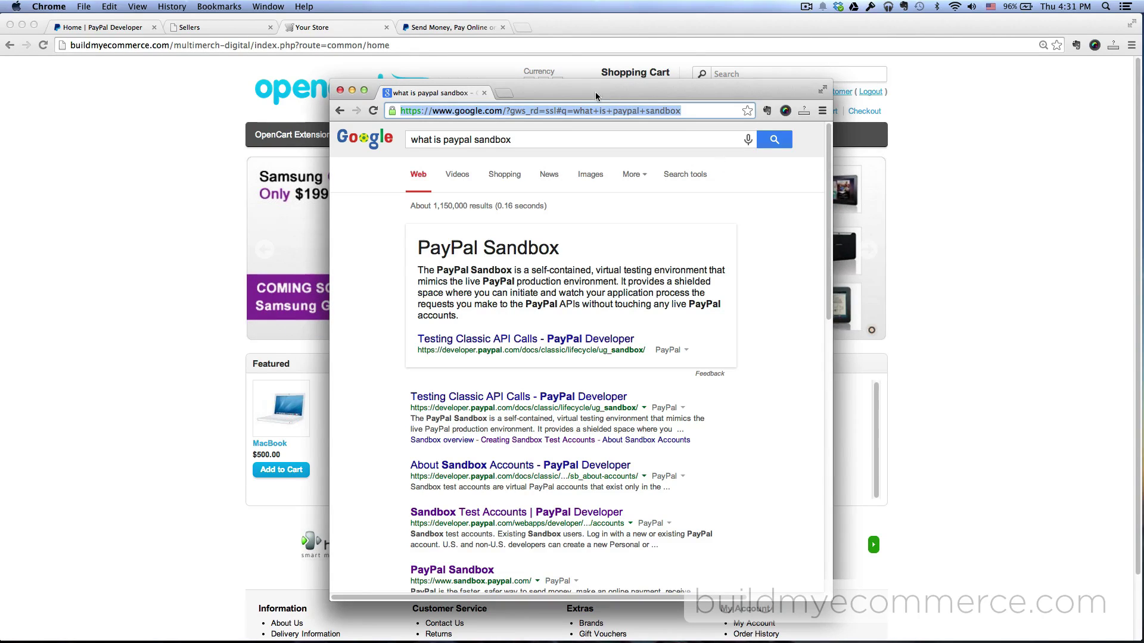
pyautogui.click(961, 314)
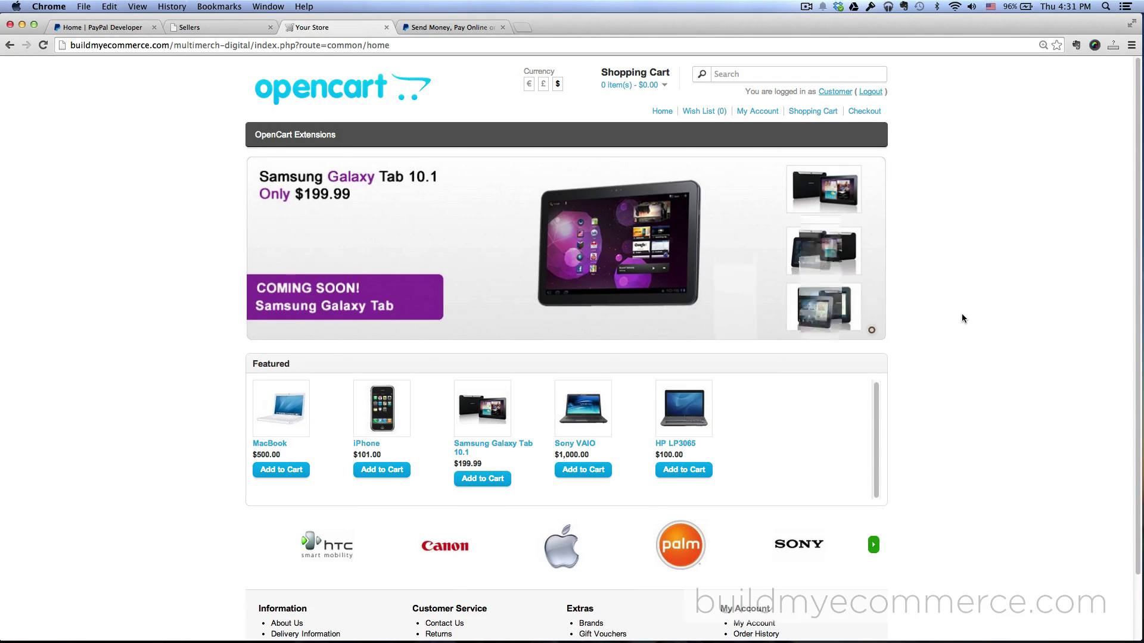
# Check the two active sellers in the MultiMerch list, then move to the PayPal Developer home page
pyautogui.click(219, 28)
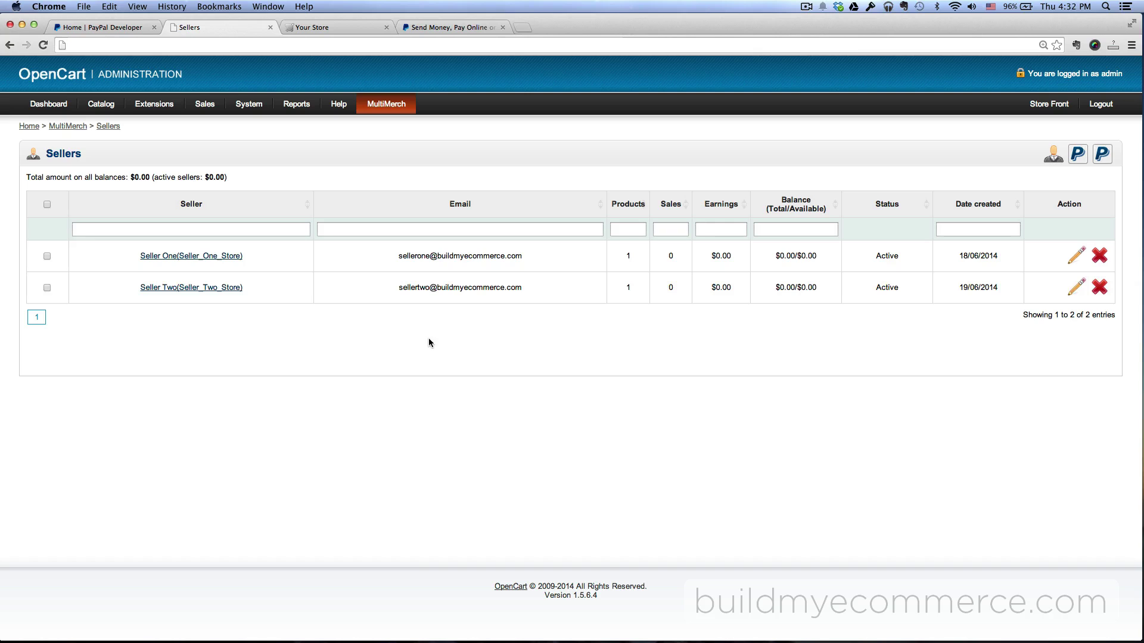
pyautogui.click(99, 28)
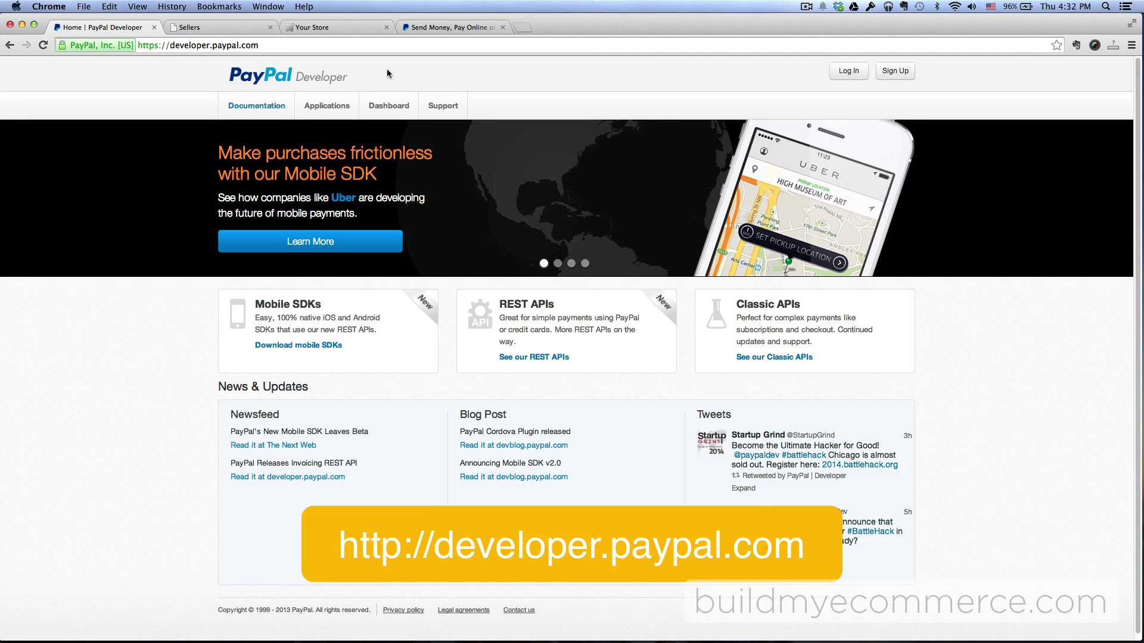
# Log in to PayPal Developer and open Applications > Sandbox accounts
pyautogui.click(840, 73)
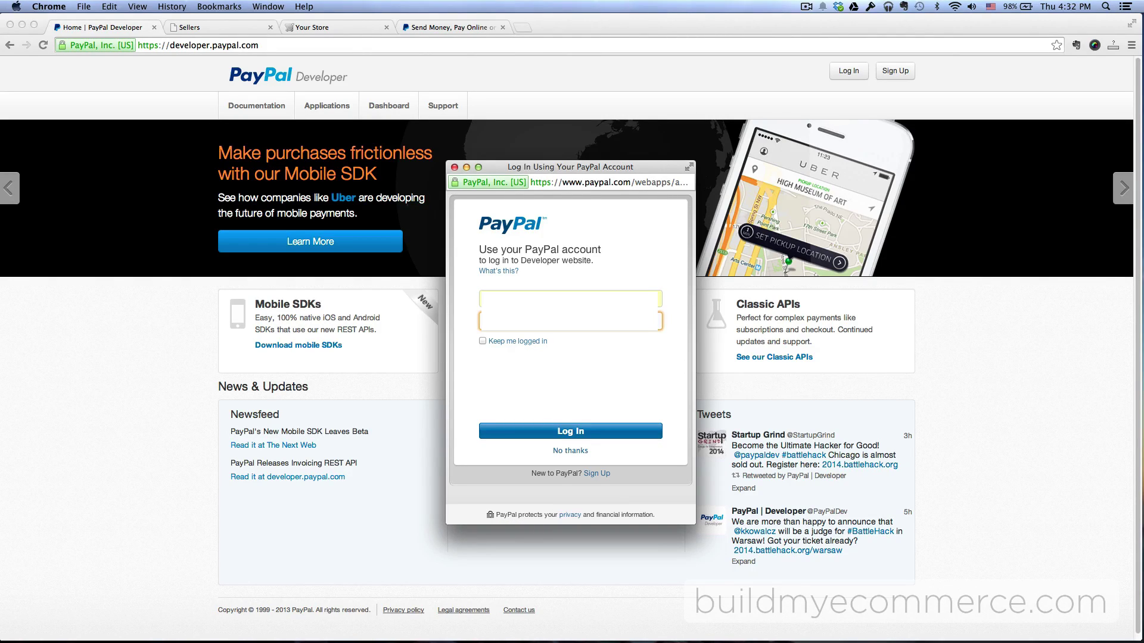
pyautogui.click(559, 435)
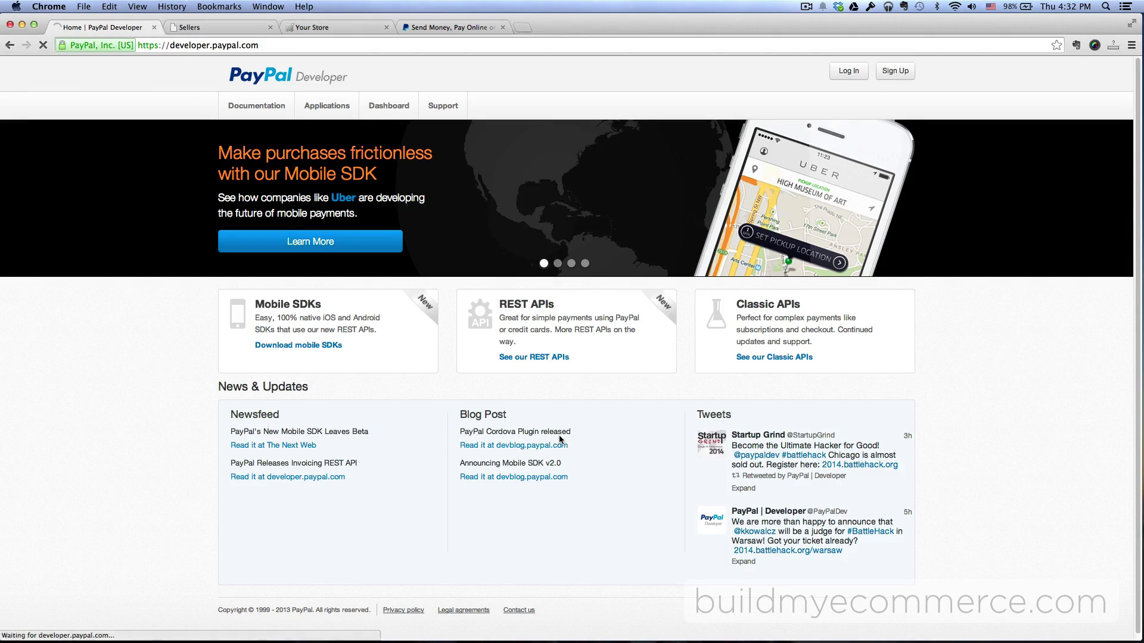
pyautogui.click(327, 106)
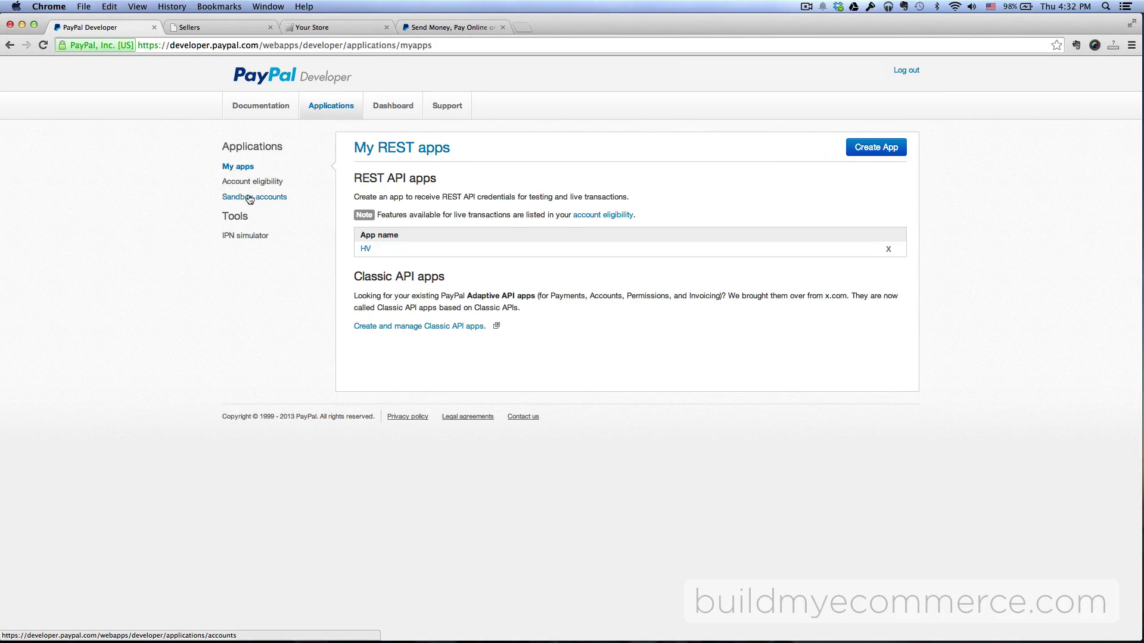
pyautogui.click(269, 200)
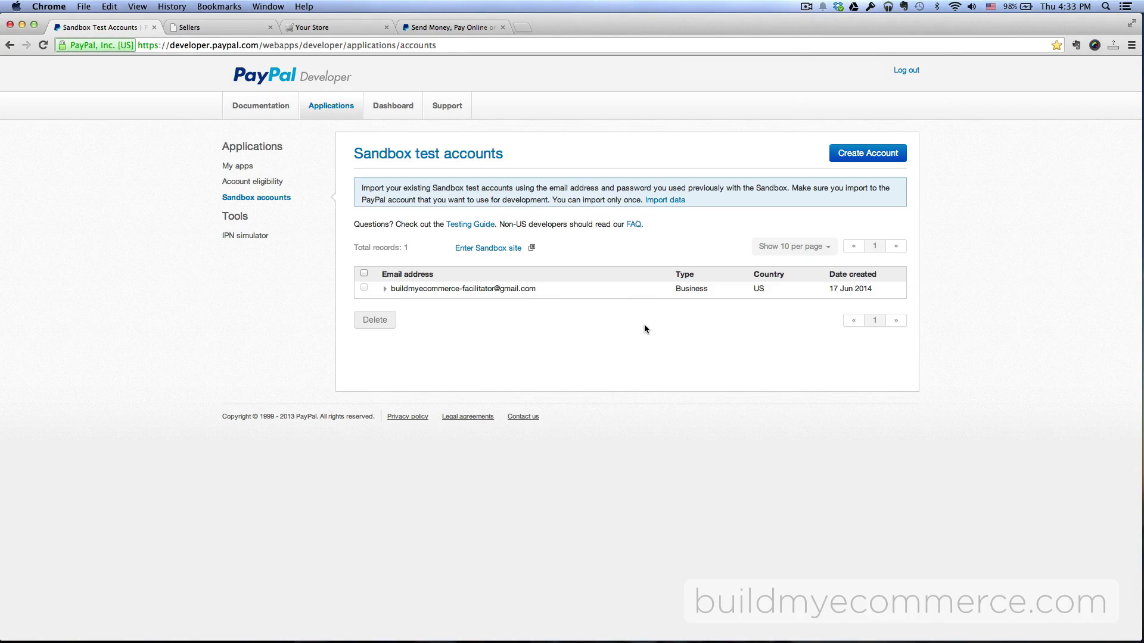
# Start a new sandbox test account and paste in Seller One's store email address
pyautogui.click(870, 154)
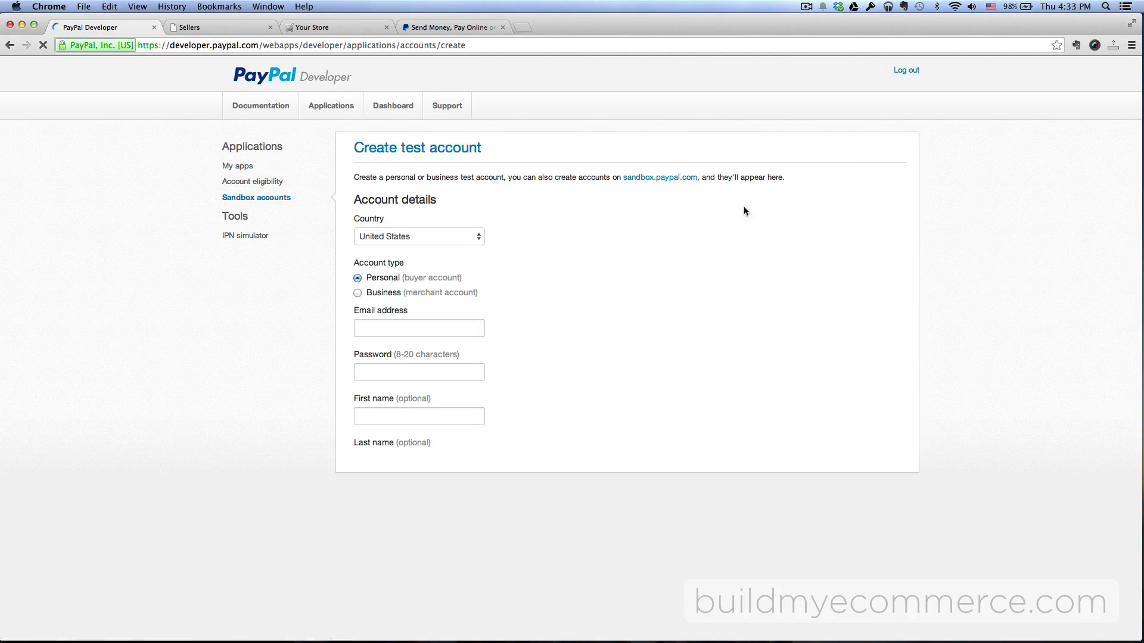
pyautogui.scroll(-2, 528, 239)
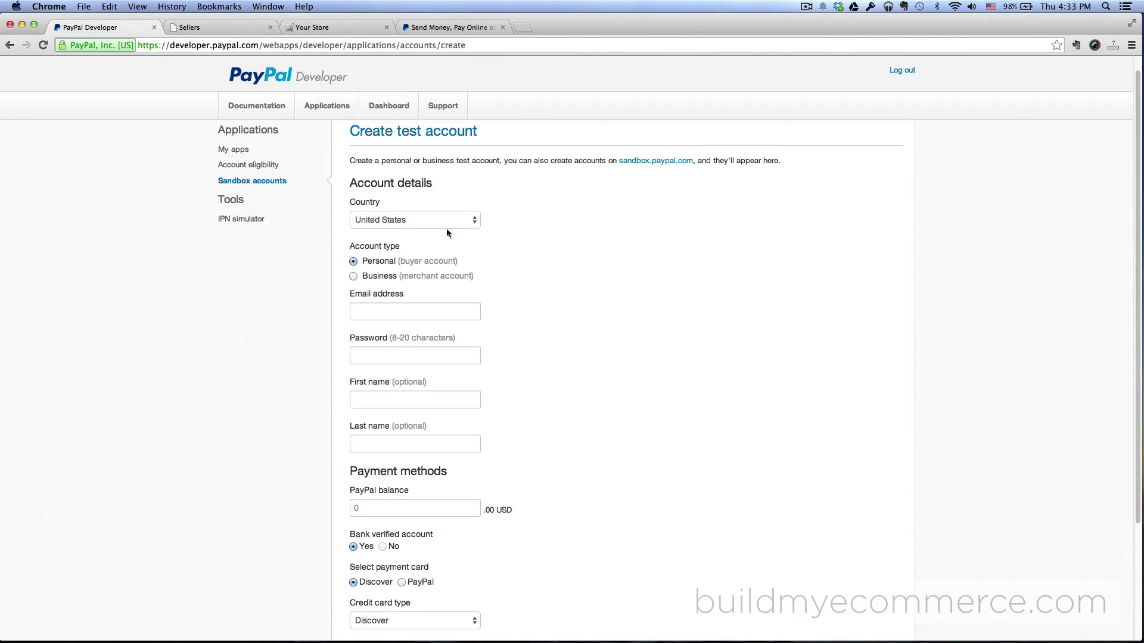
pyautogui.scroll(-1, 546, 235)
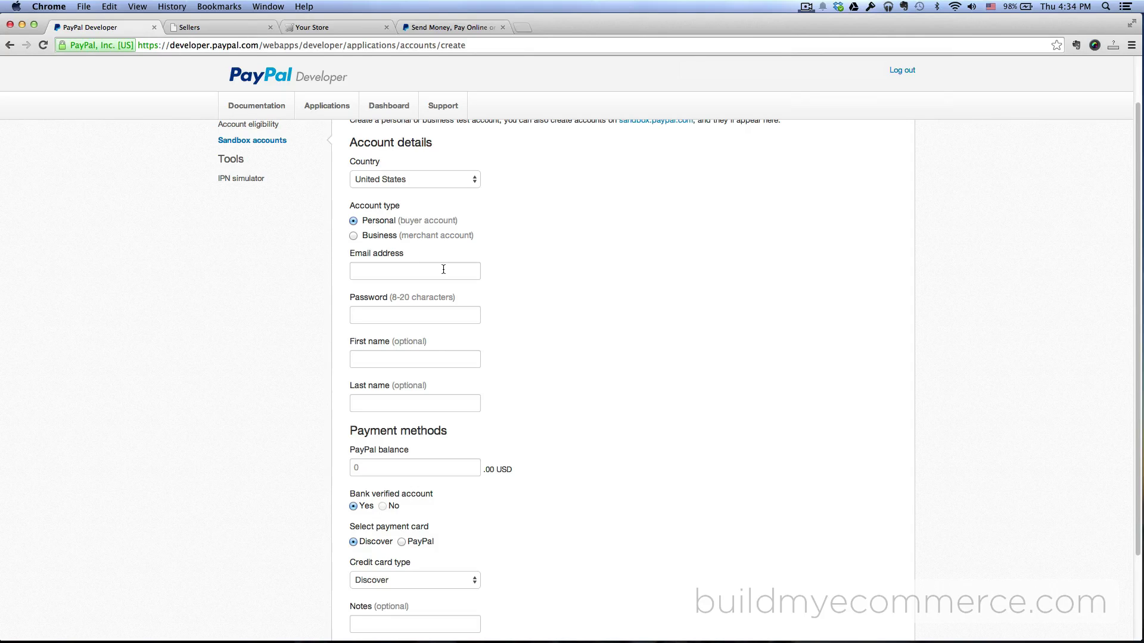
pyautogui.click(216, 30)
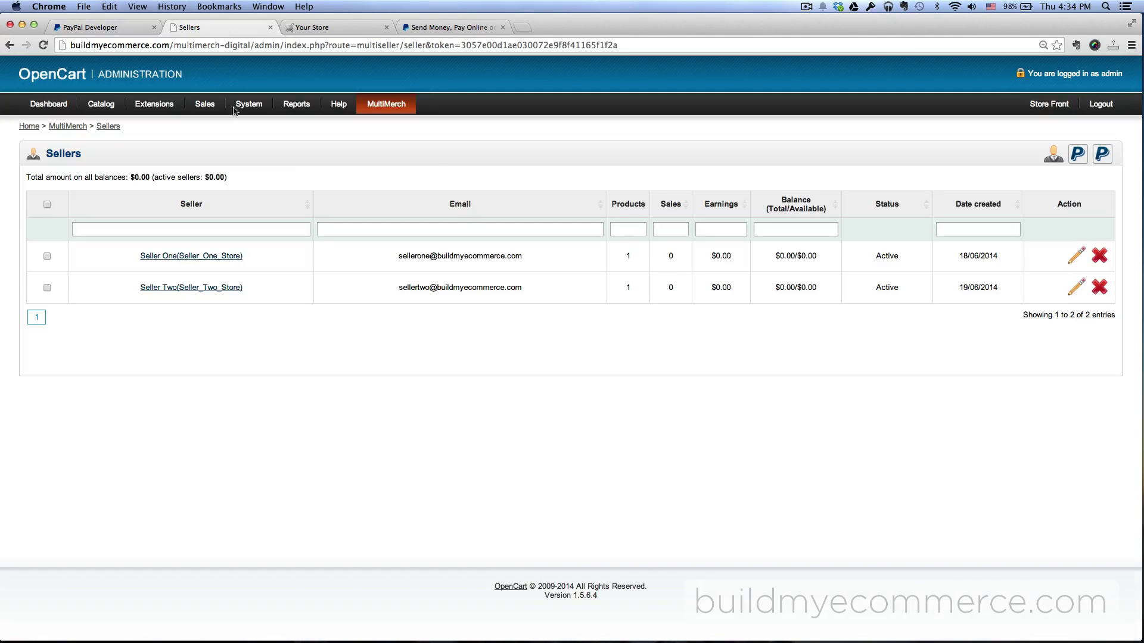
pyautogui.moveTo(535, 257); pyautogui.dragTo(399, 269)
pyautogui.press('super+c')
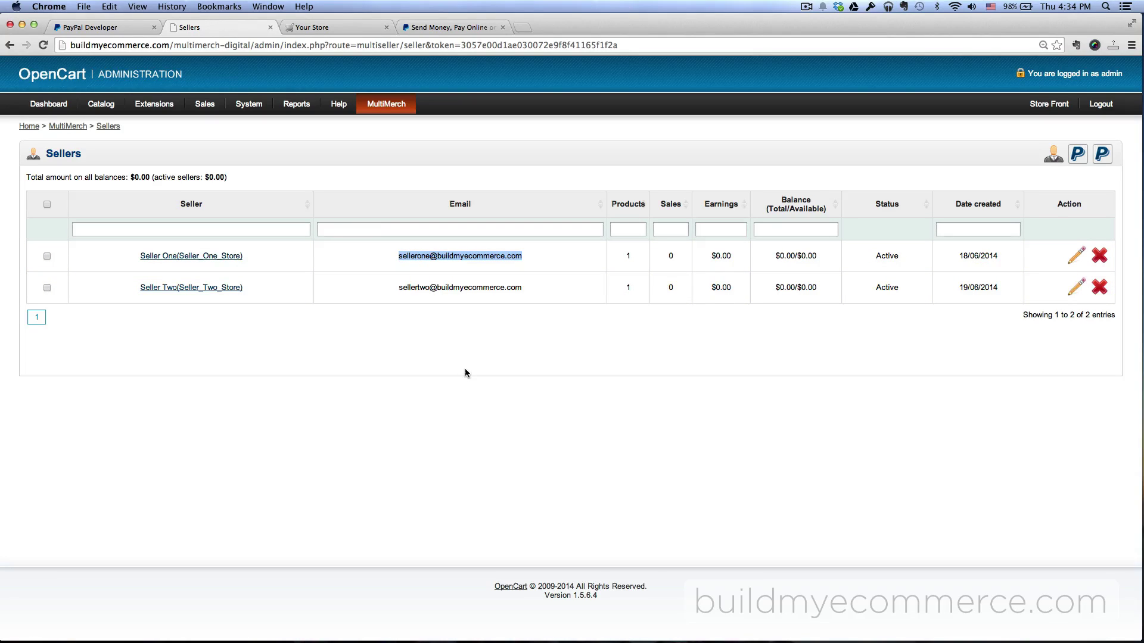
pyautogui.click(95, 26)
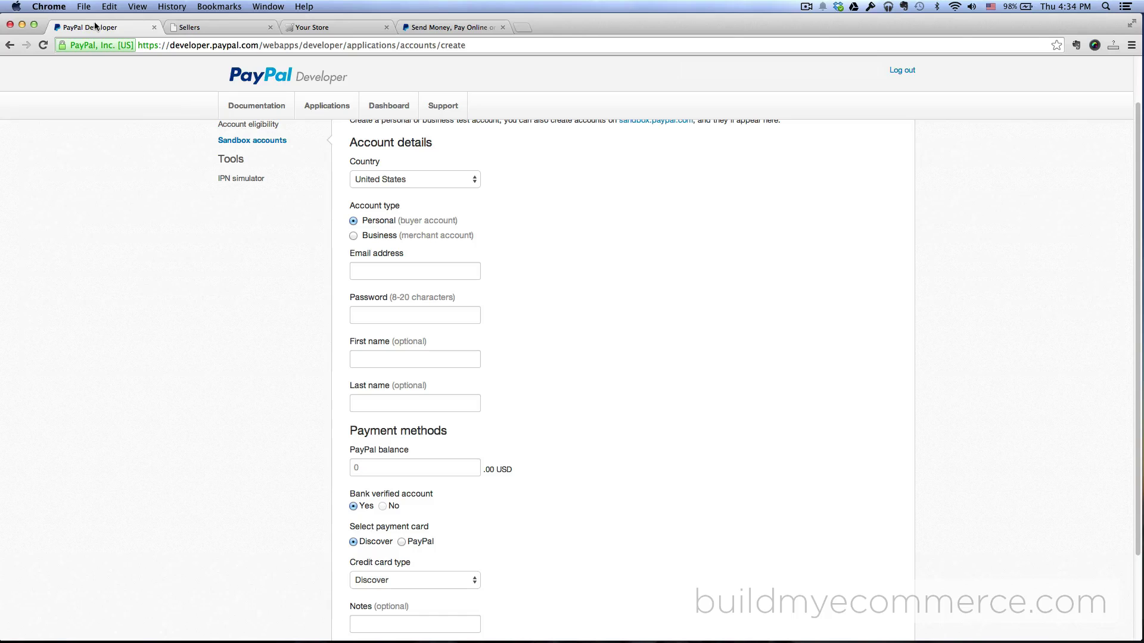
pyautogui.click(465, 272)
pyautogui.press('super+v')
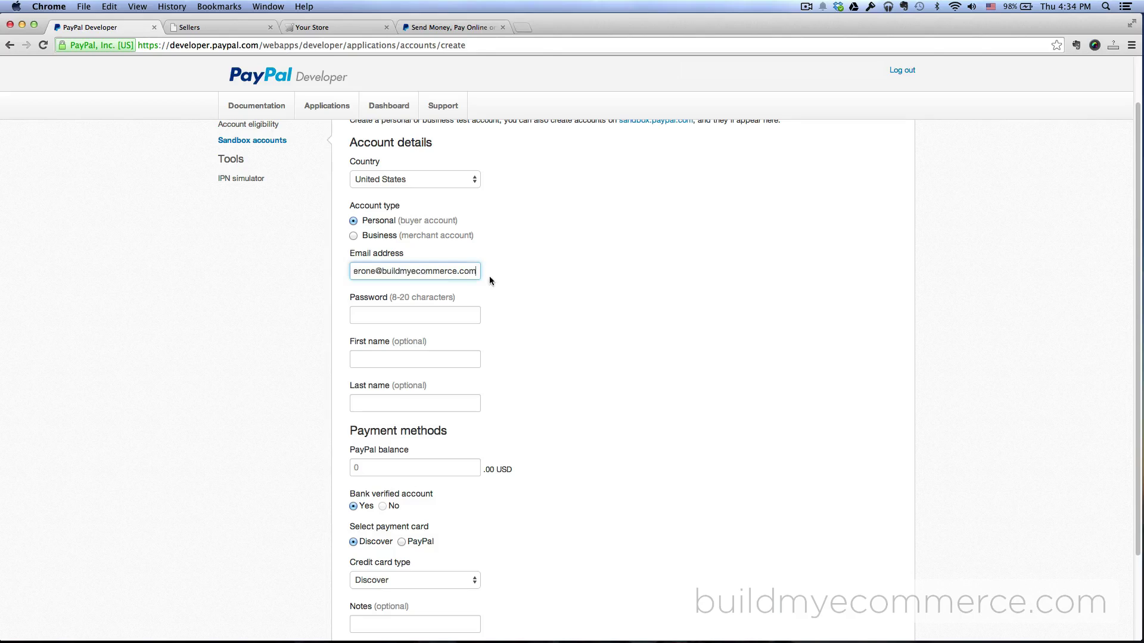
# Enter the account password, name Seller One, 5000 USD balance, and create the account
pyautogui.click(436, 315)
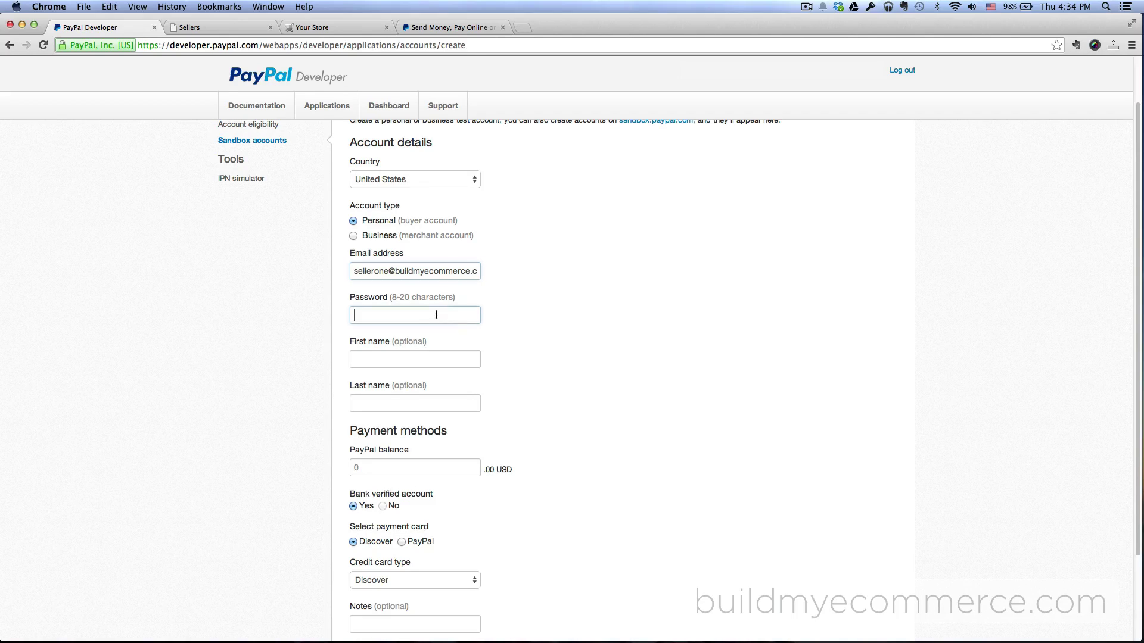
pyautogui.write('password123')
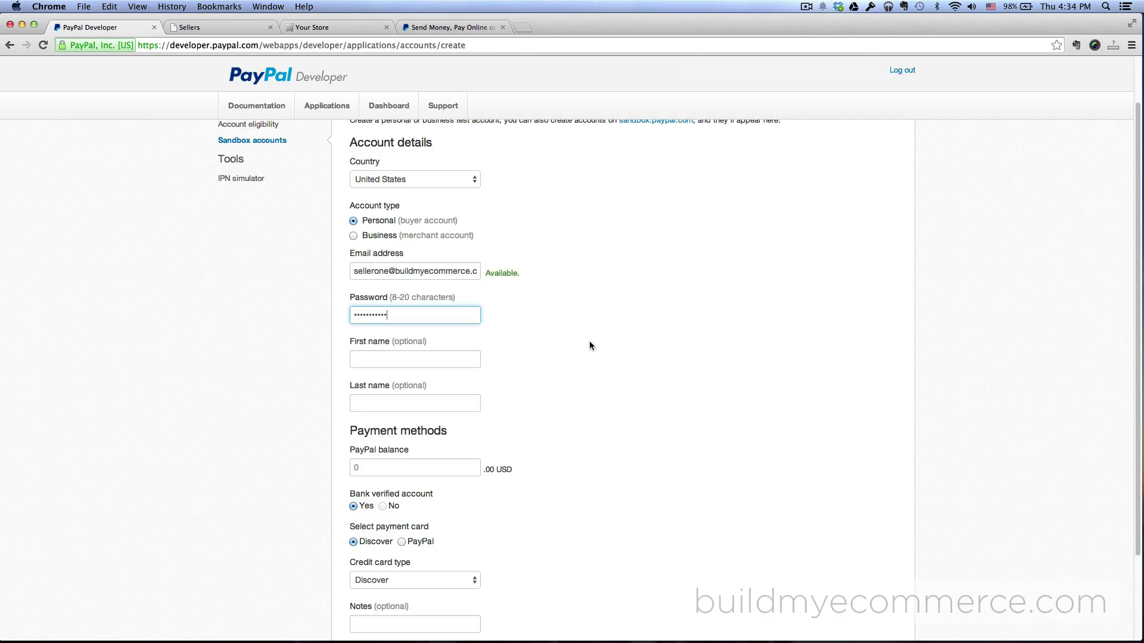
pyautogui.click(474, 359)
pyautogui.write('Seller')
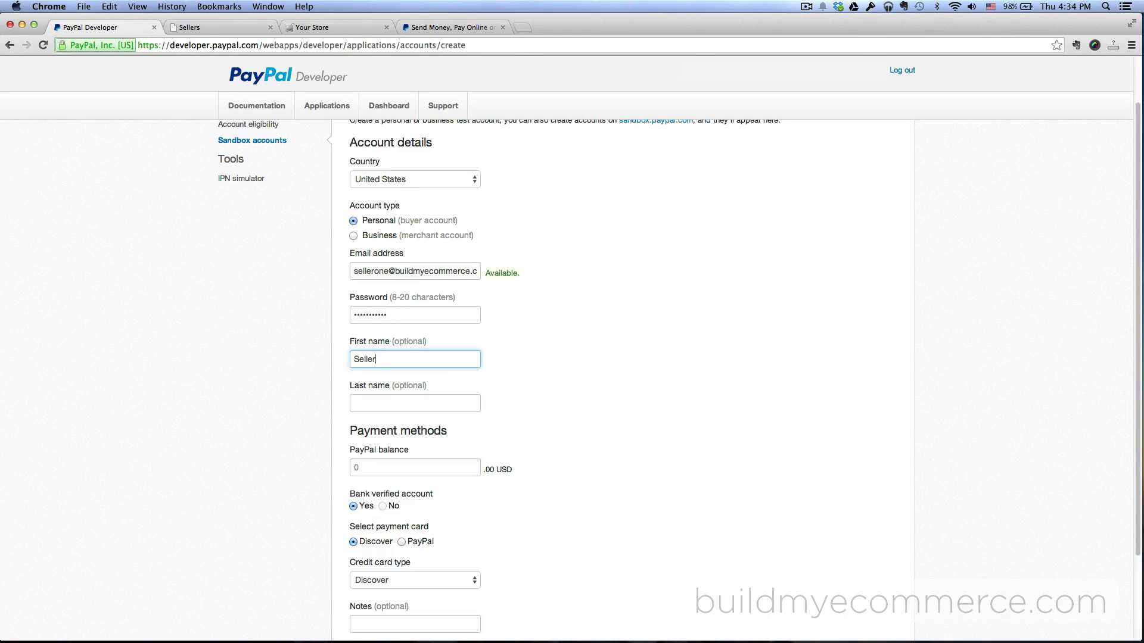
pyautogui.click(415, 404)
pyautogui.write('One')
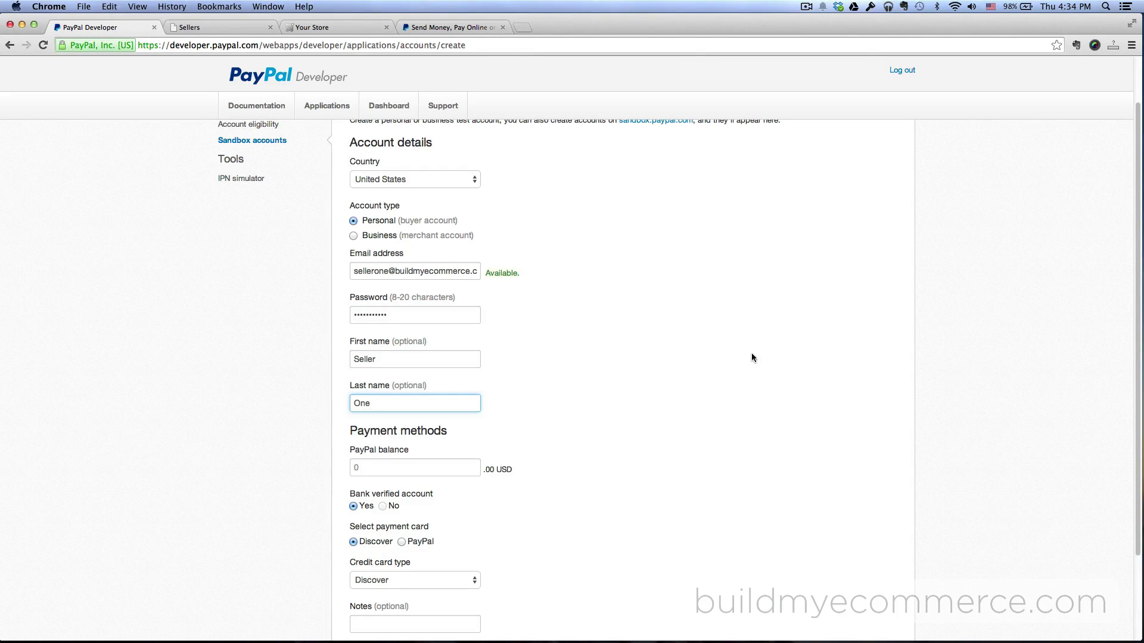
pyautogui.scroll(-4, 666, 401)
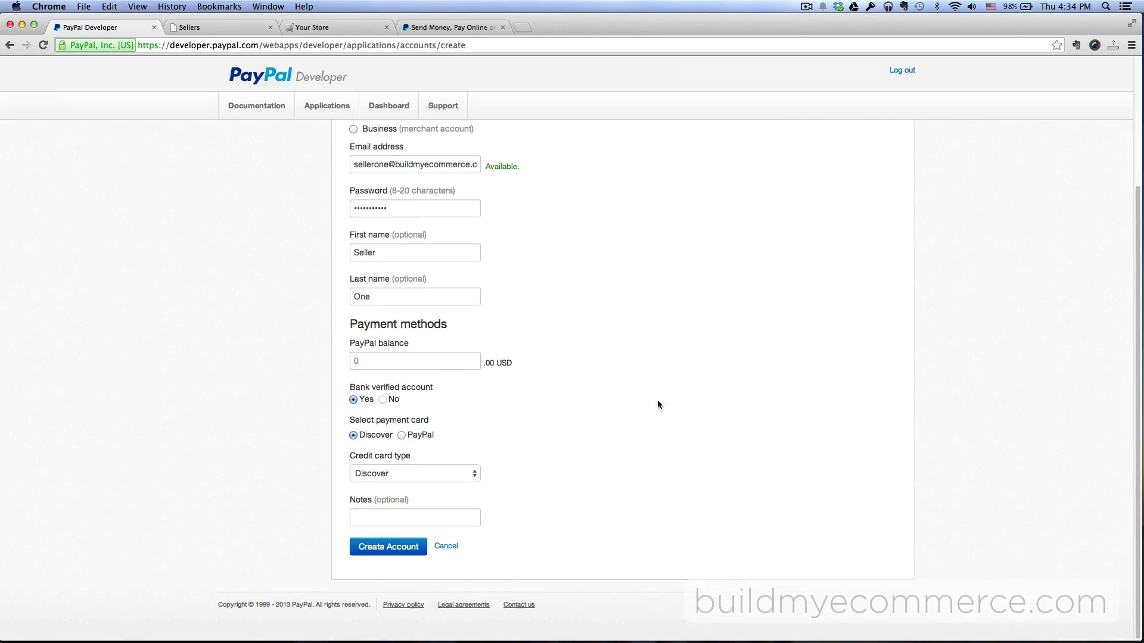
pyautogui.click(431, 363)
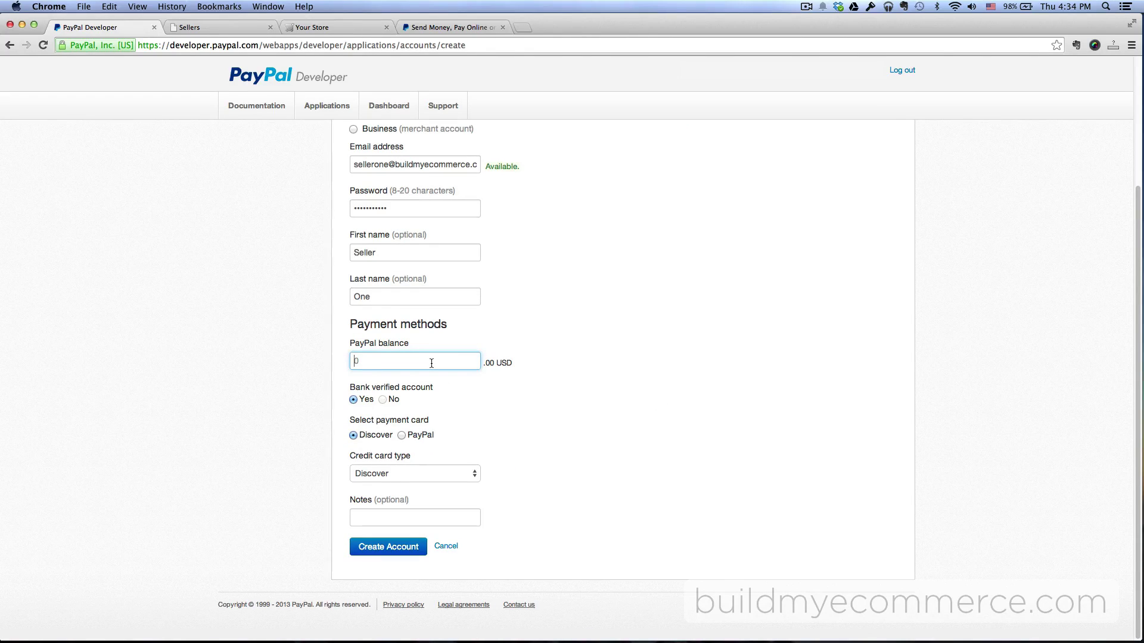
pyautogui.write('5000')
pyautogui.click(596, 327)
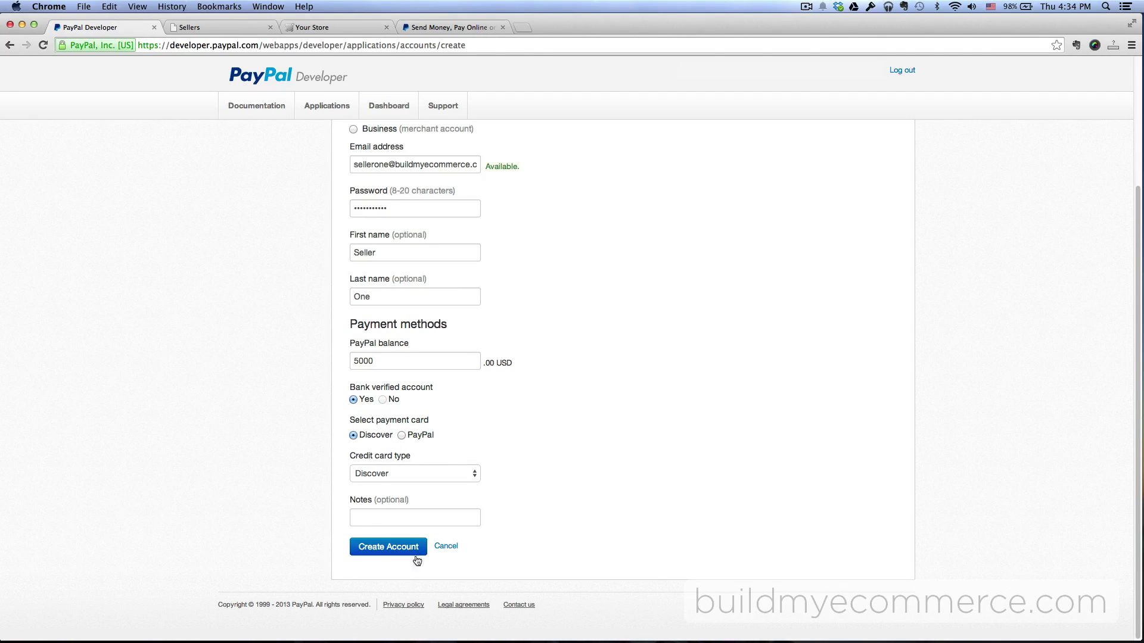
pyautogui.click(381, 555)
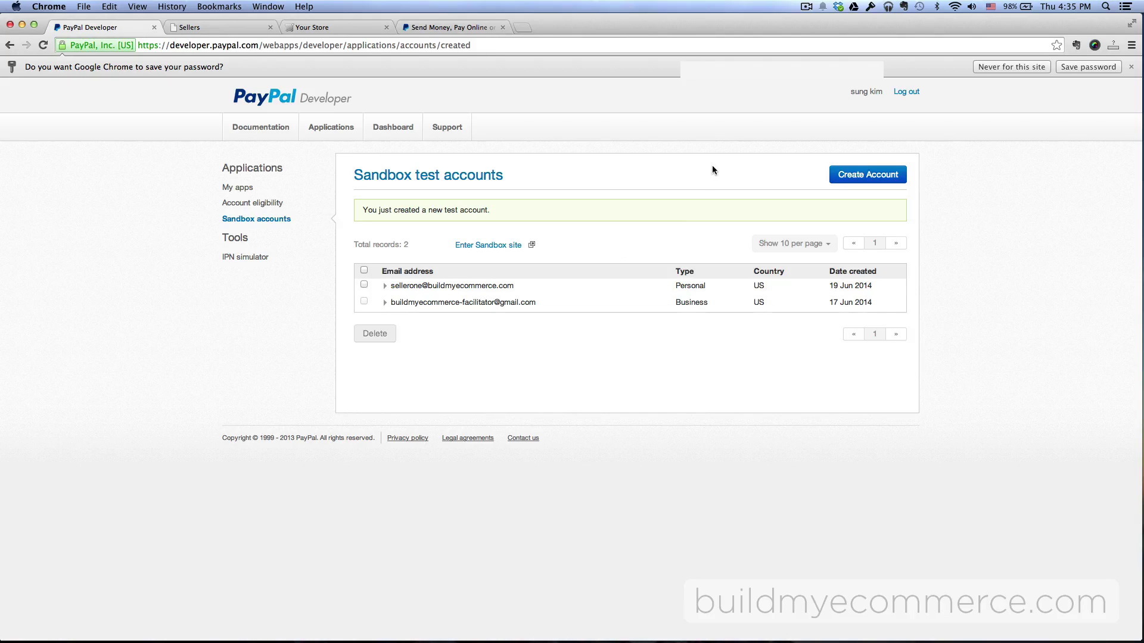
# Start another test account with Seller Two's copied store email, set as a Business account
pyautogui.click(876, 175)
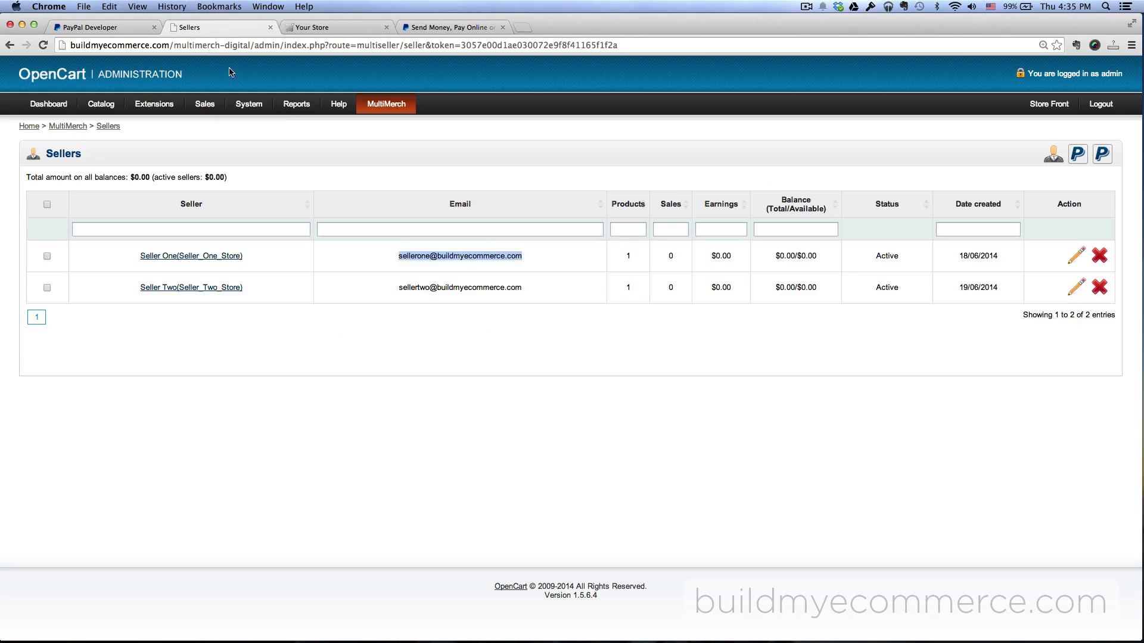
pyautogui.click(250, 27)
pyautogui.click(516, 282)
pyautogui.tripleClick(398, 292)
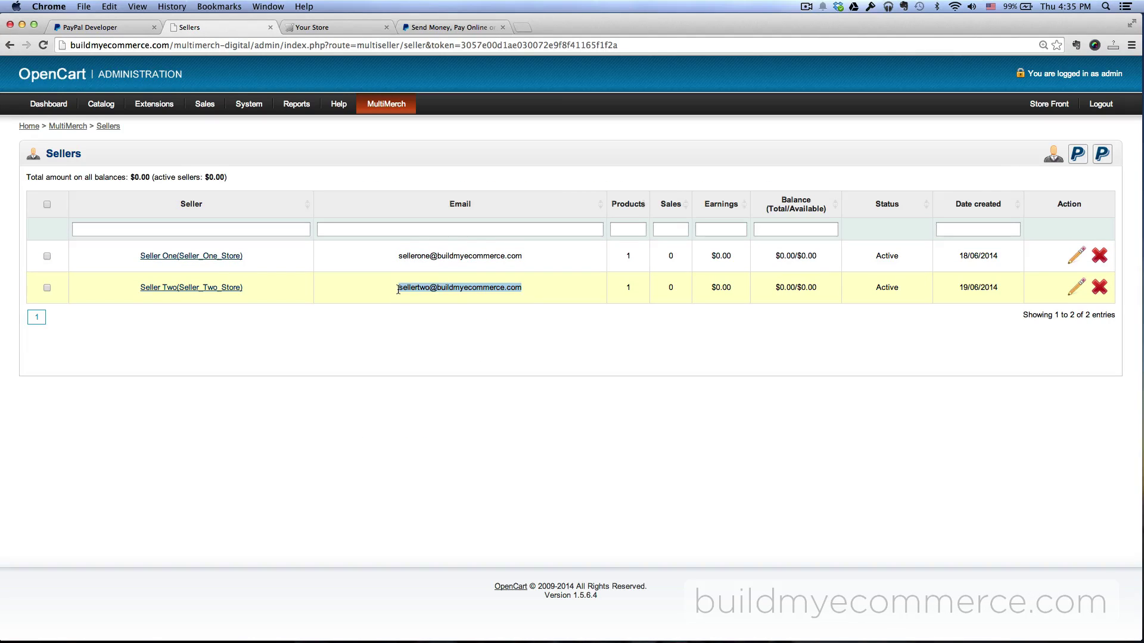
pyautogui.press('super+c')
pyautogui.press('super+1')
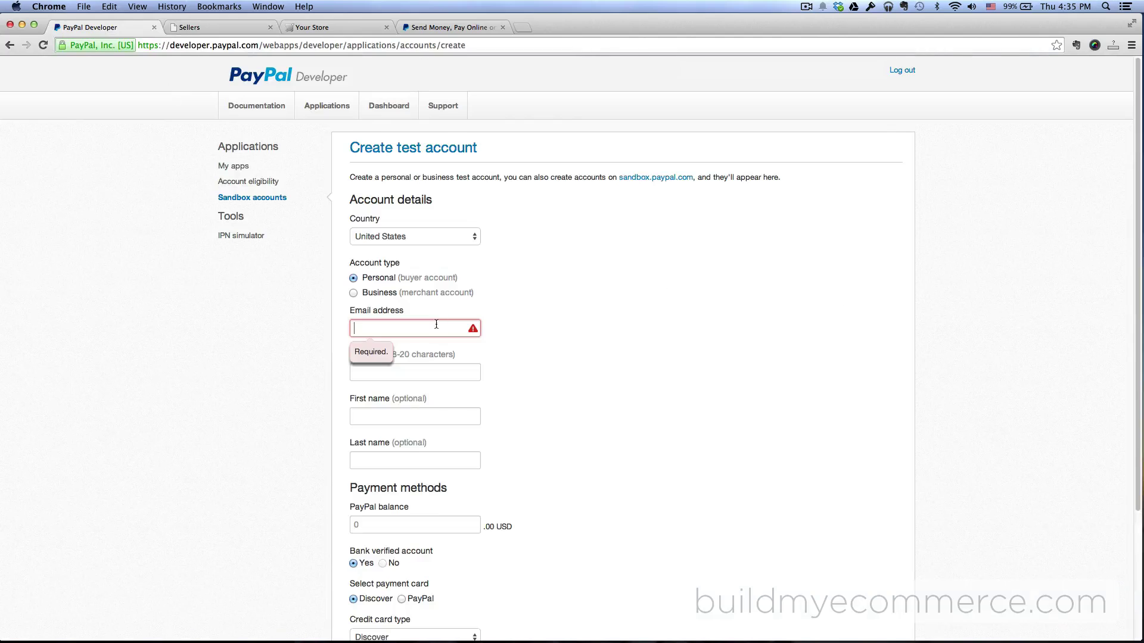
pyautogui.press('super+v')
pyautogui.hotkey('shift', 'Tab')
pyautogui.press('Down')
# Enter the password, name Seller Two, 5000 USD balance, and create the business account
pyautogui.scroll(-3, 585, 314)
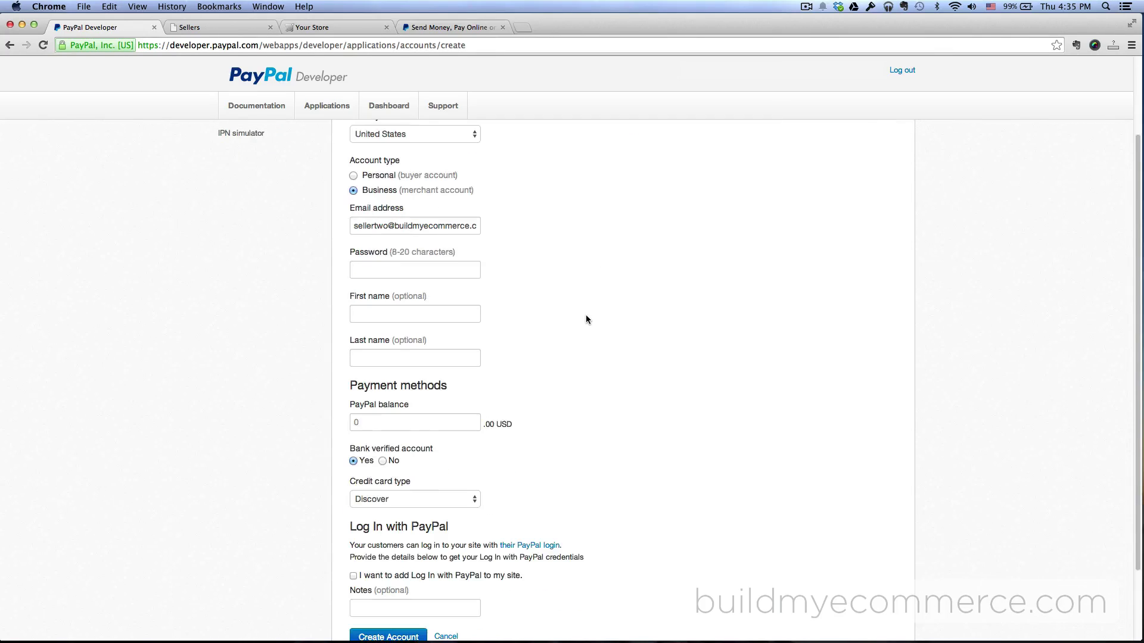
pyautogui.click(425, 275)
pyautogui.write('•••••••••••')
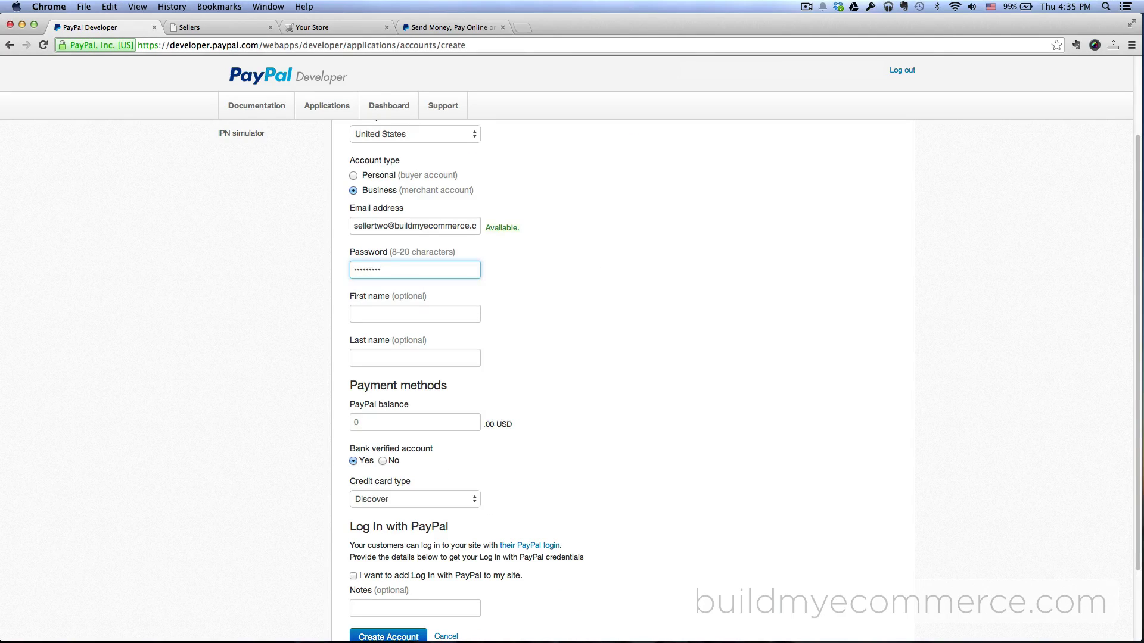
pyautogui.click(436, 316)
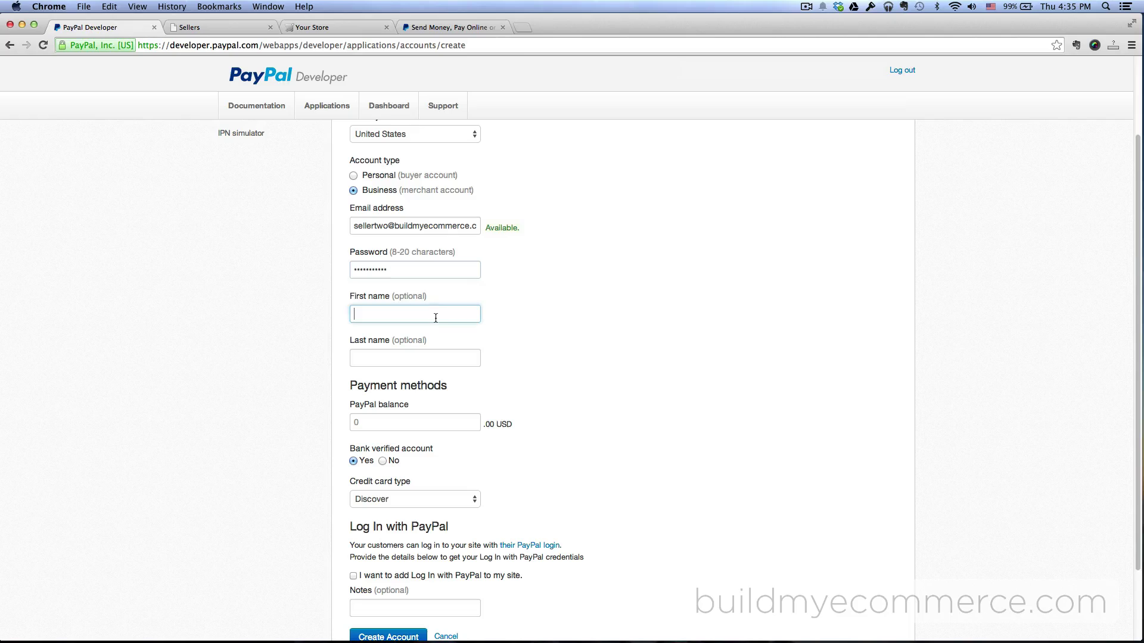
pyautogui.write('Seller')
pyautogui.press('Tab')
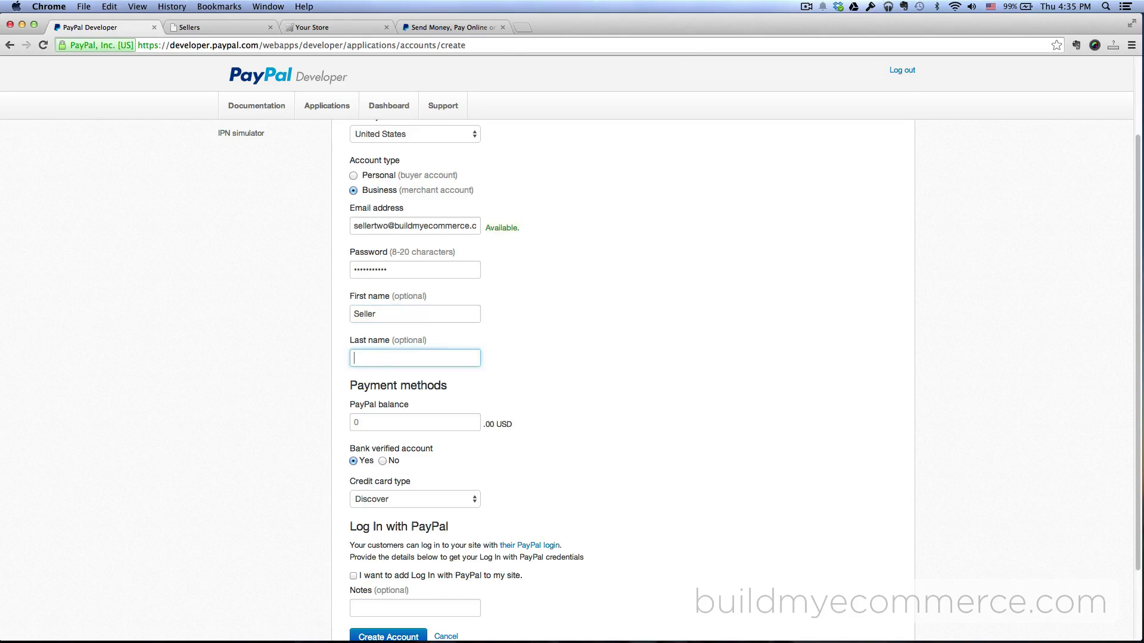
pyautogui.write('Two')
pyautogui.click(410, 423)
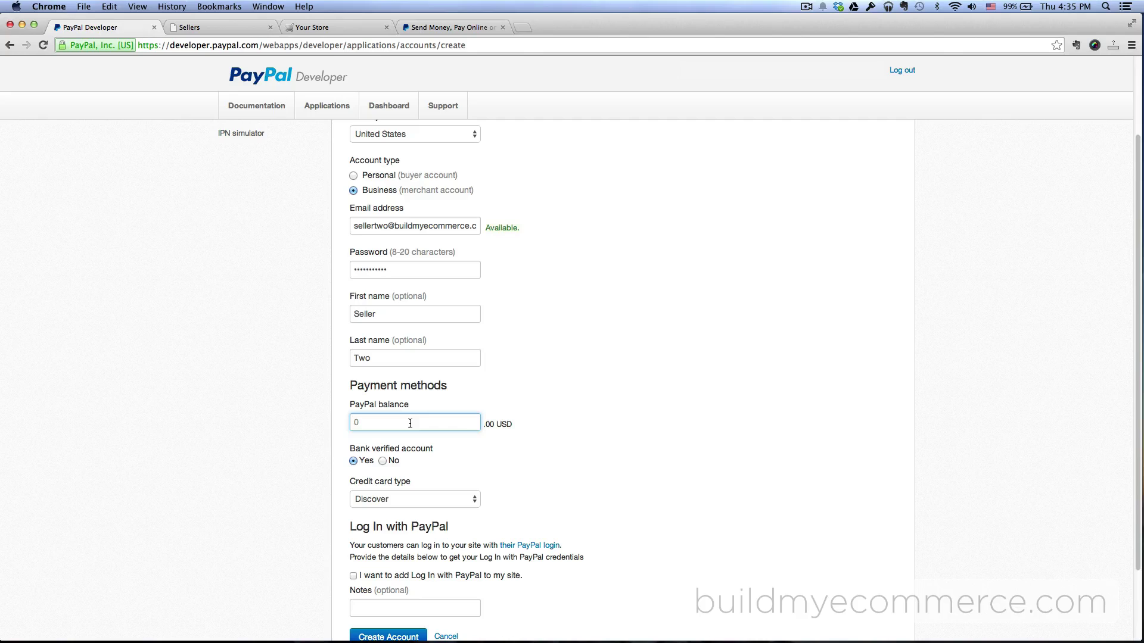
pyautogui.write('5000')
pyautogui.click(590, 377)
pyautogui.scroll(-3, 591, 376)
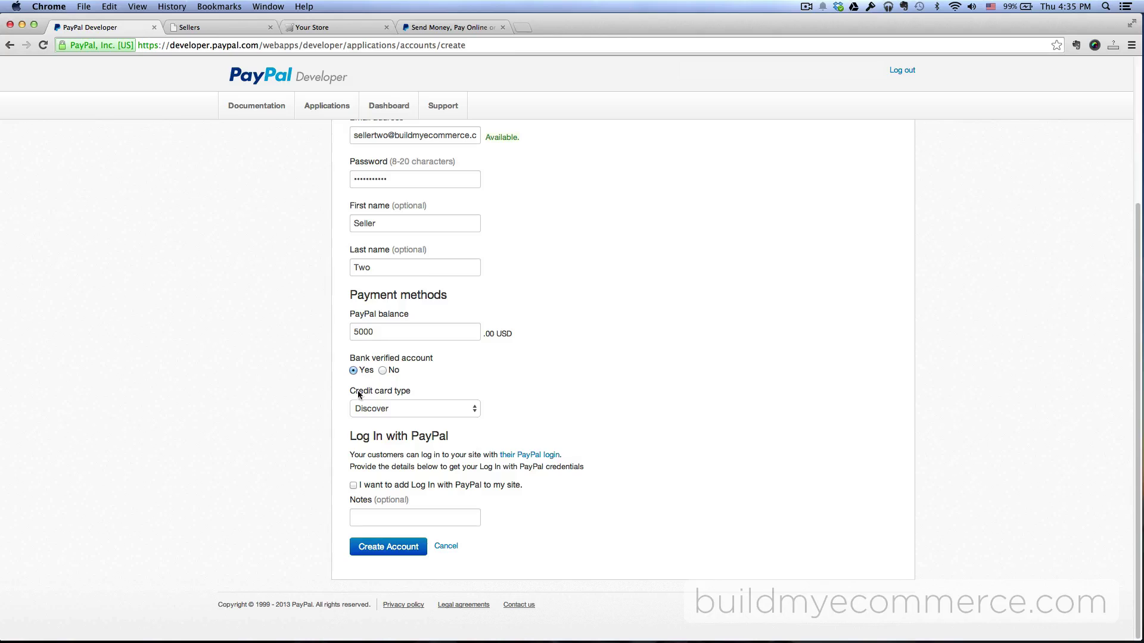
pyautogui.click(396, 549)
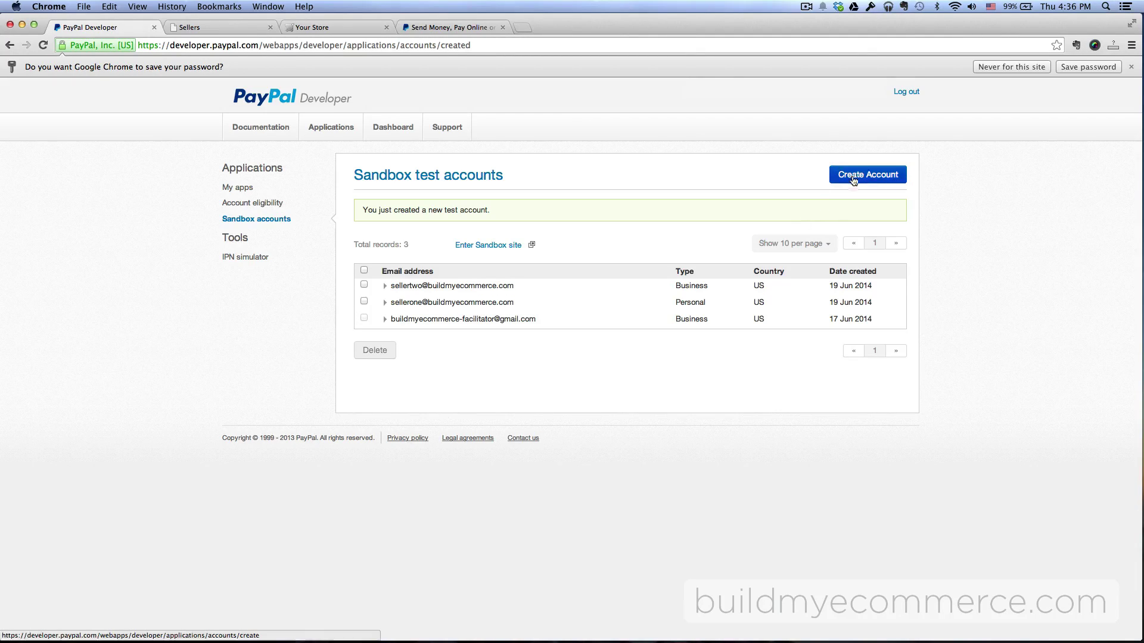
# Start a new personal test account and enter the customer's email address and password
pyautogui.click(874, 176)
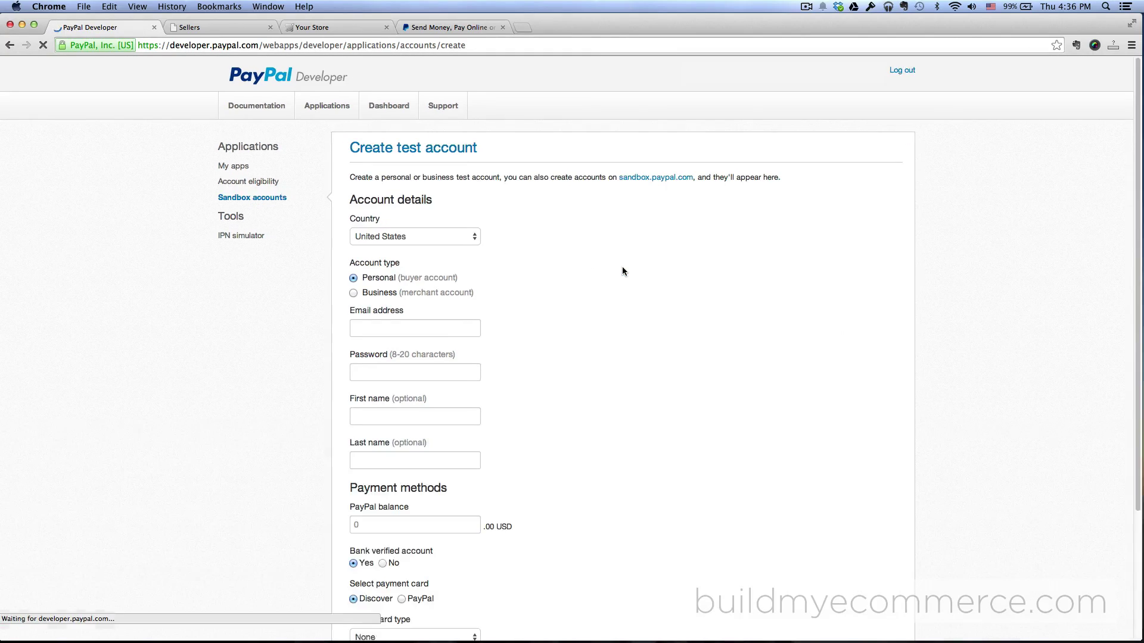
pyautogui.click(458, 325)
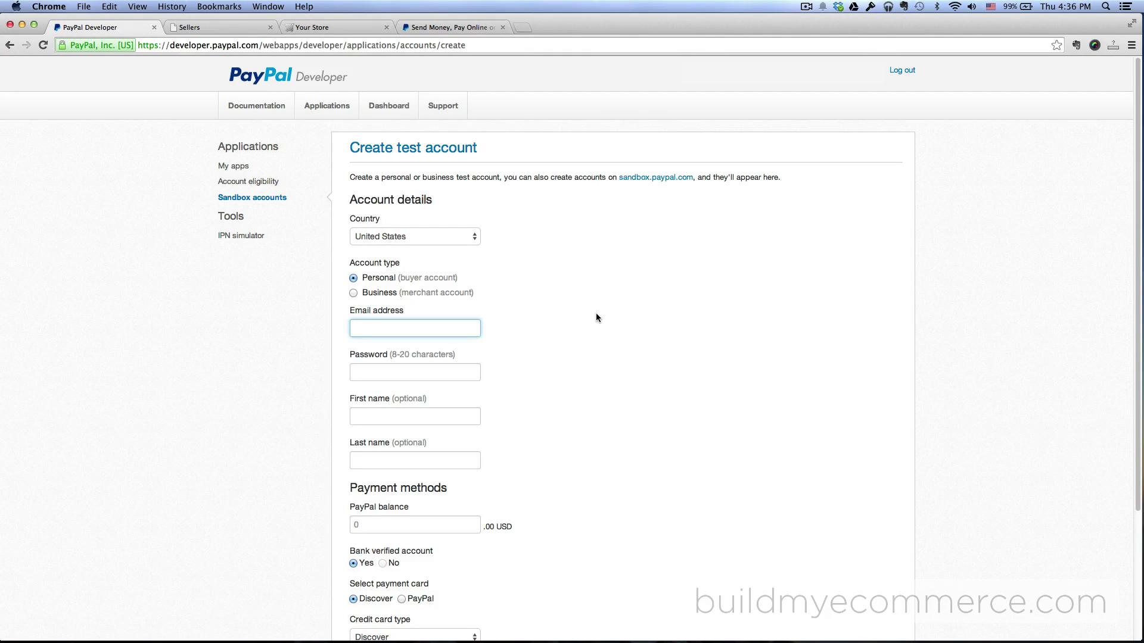
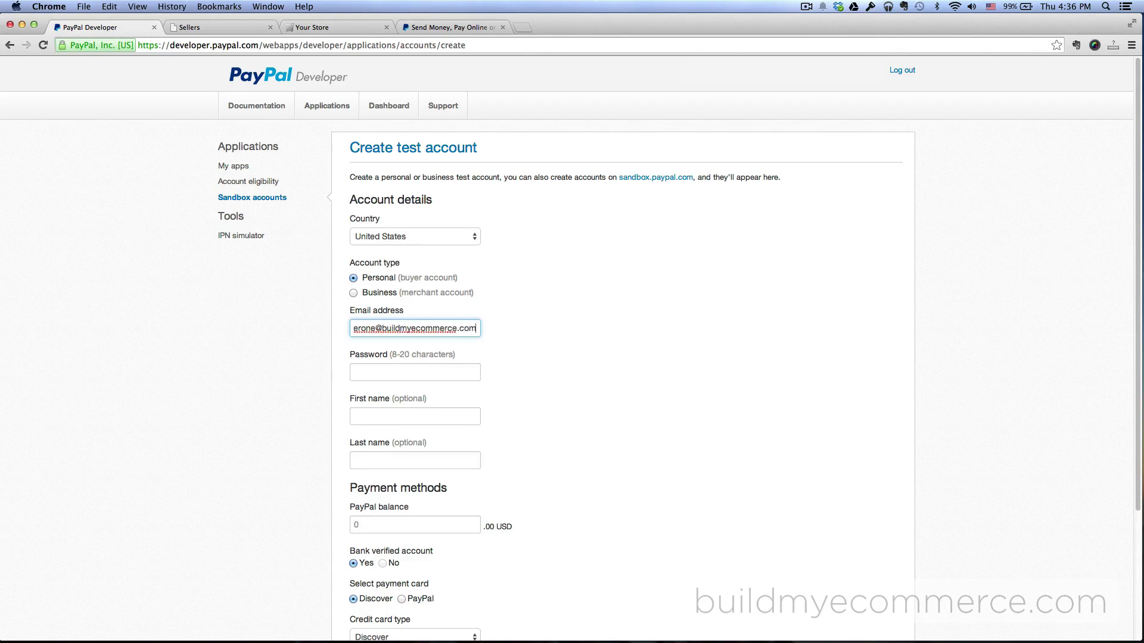
pyautogui.press('Tab')
pyautogui.write('password123')
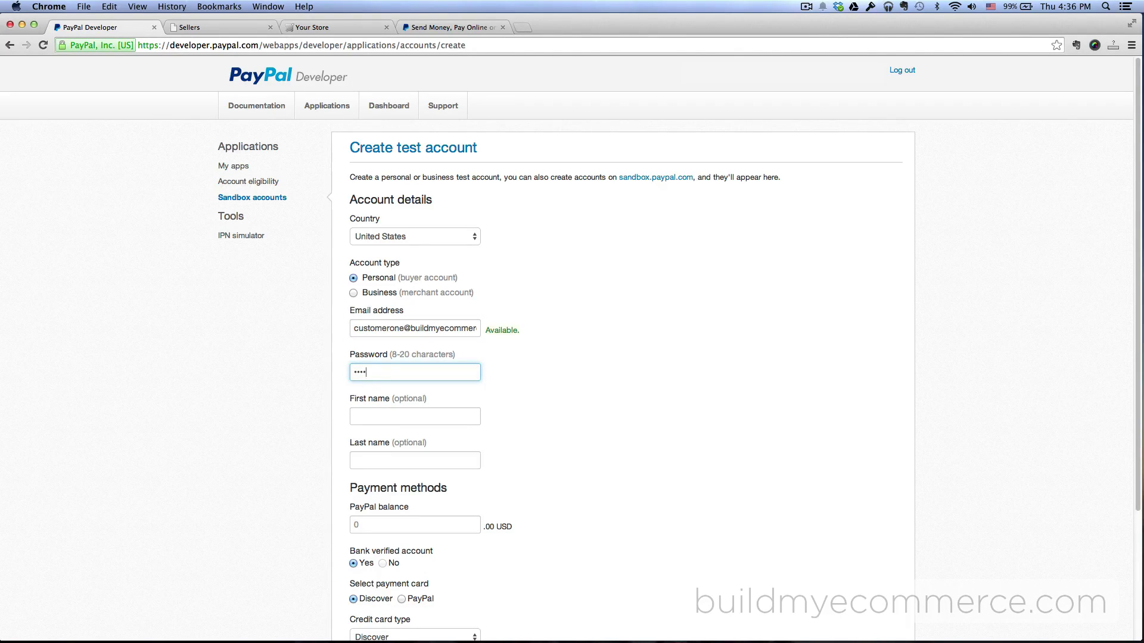
# Name it Customer One with a 5000 USD PayPal balance and create the account
pyautogui.press('Tab')
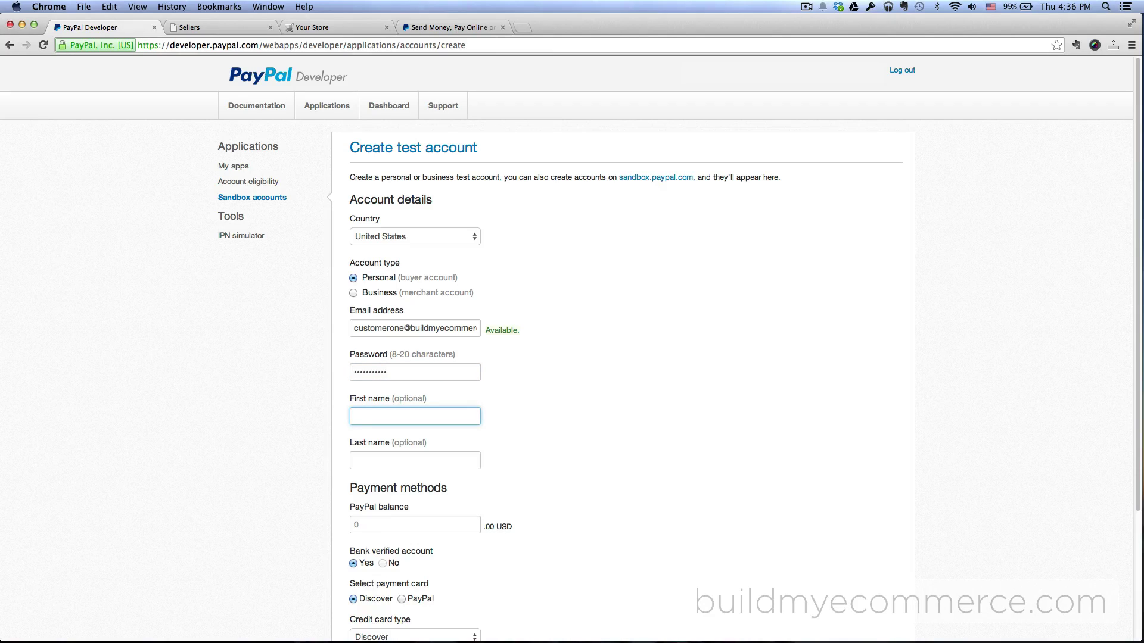
pyautogui.write('Customer')
pyautogui.press('Tab')
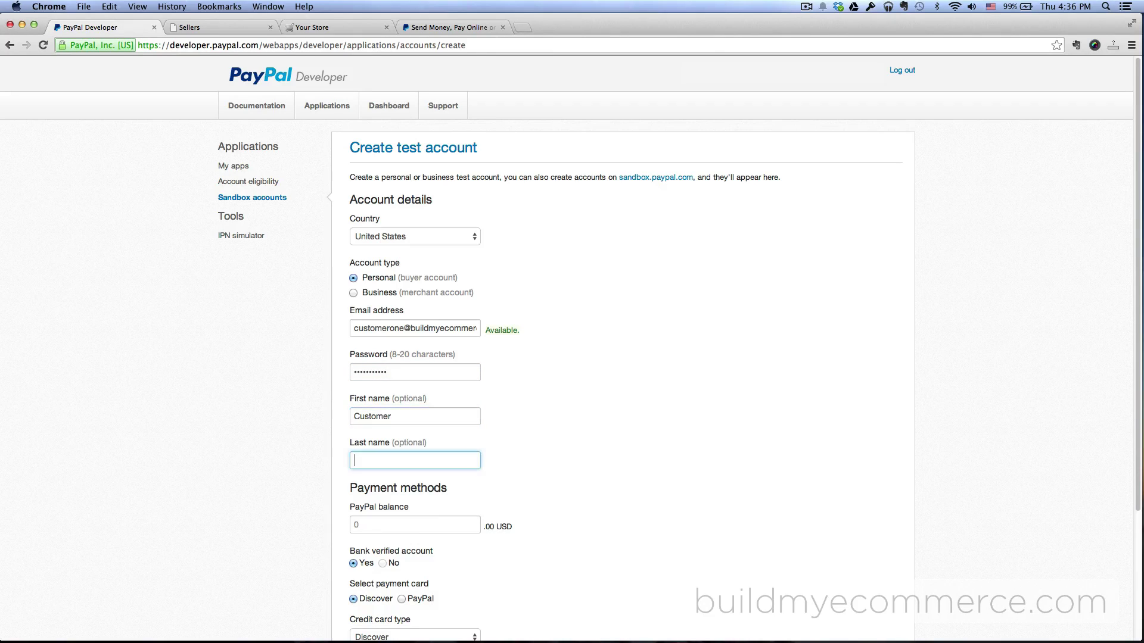
pyautogui.write('One')
pyautogui.scroll(-5, 663, 350)
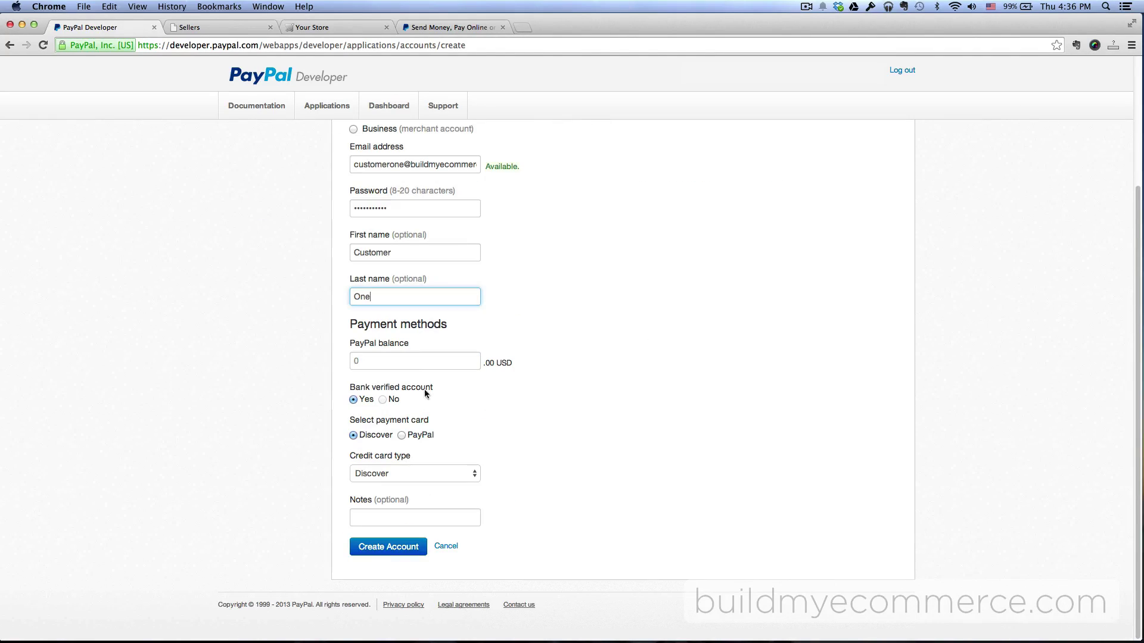
pyautogui.click(415, 368)
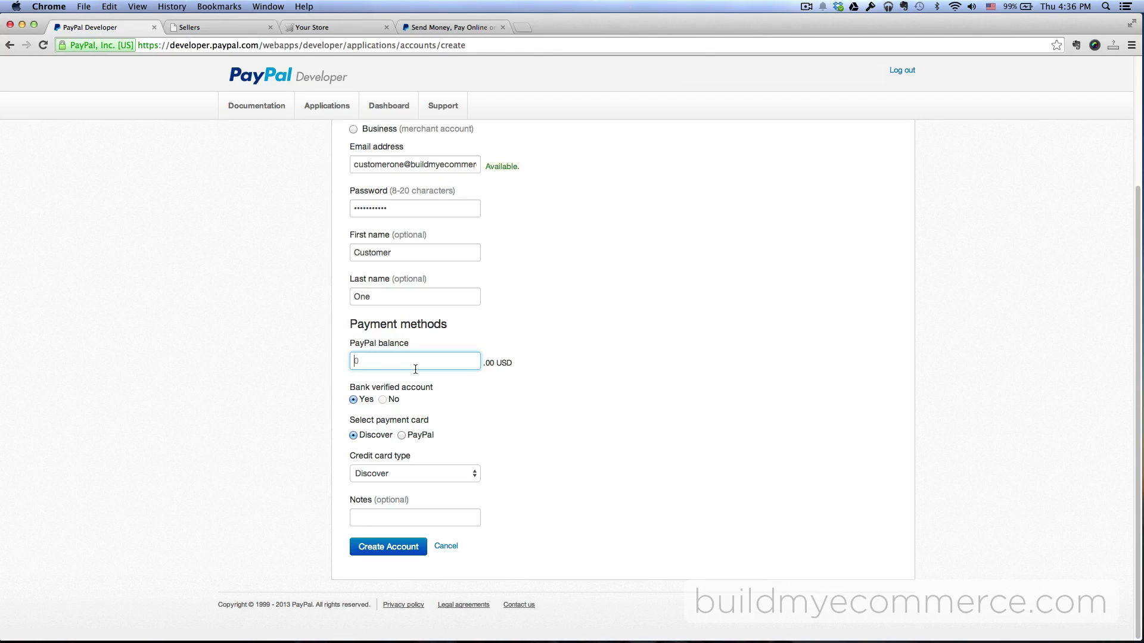
pyautogui.write('5000')
pyautogui.click(528, 407)
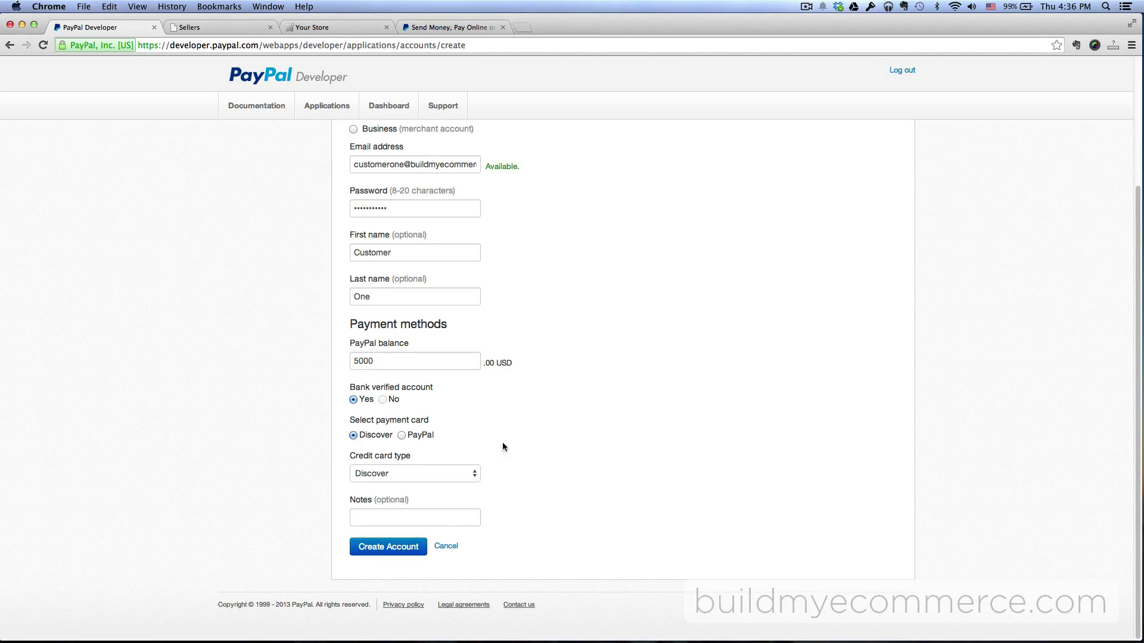
pyautogui.click(388, 548)
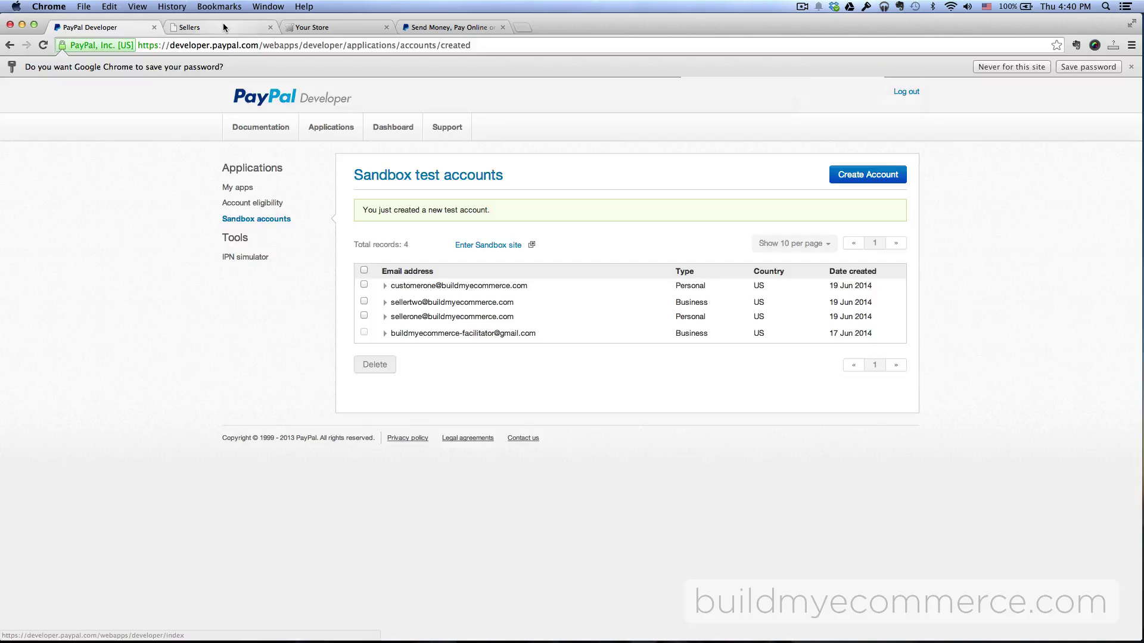
# View MultiMerch's Finances tab with its empty PayPal API fields, then return to the sandbox accounts
pyautogui.click(190, 28)
pyautogui.moveTo(205, 104)
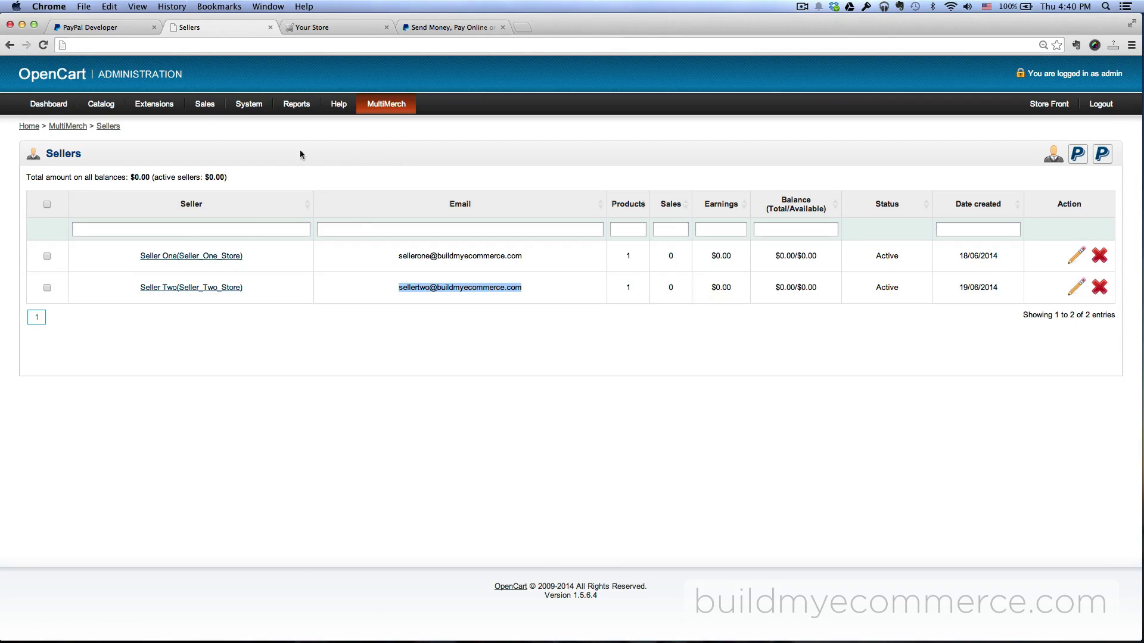
pyautogui.click(167, 124)
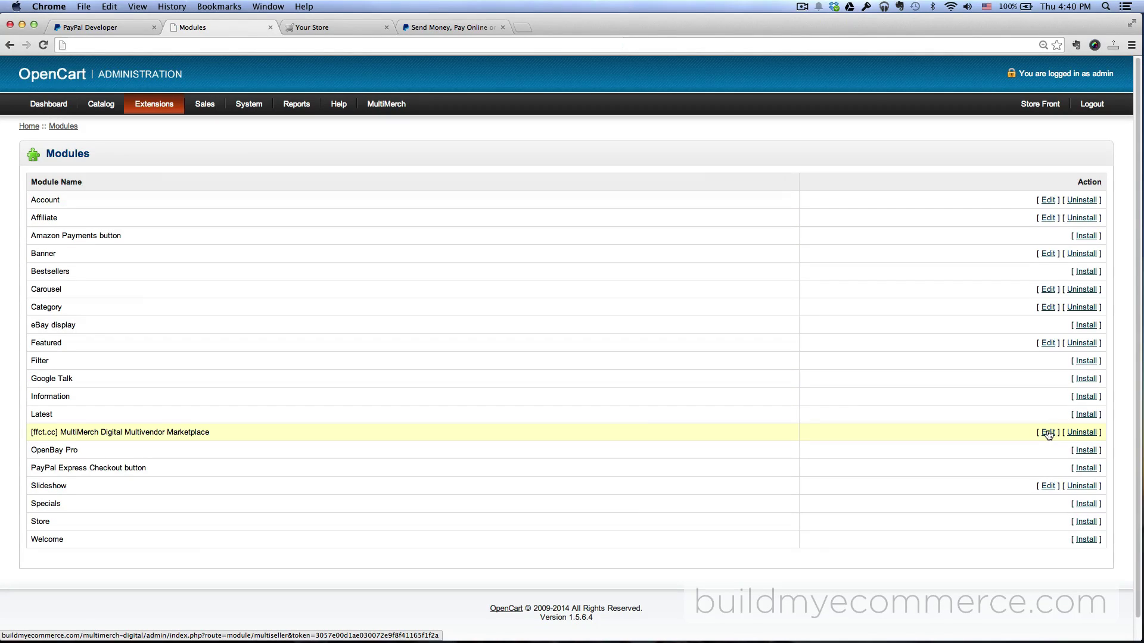
pyautogui.click(1048, 433)
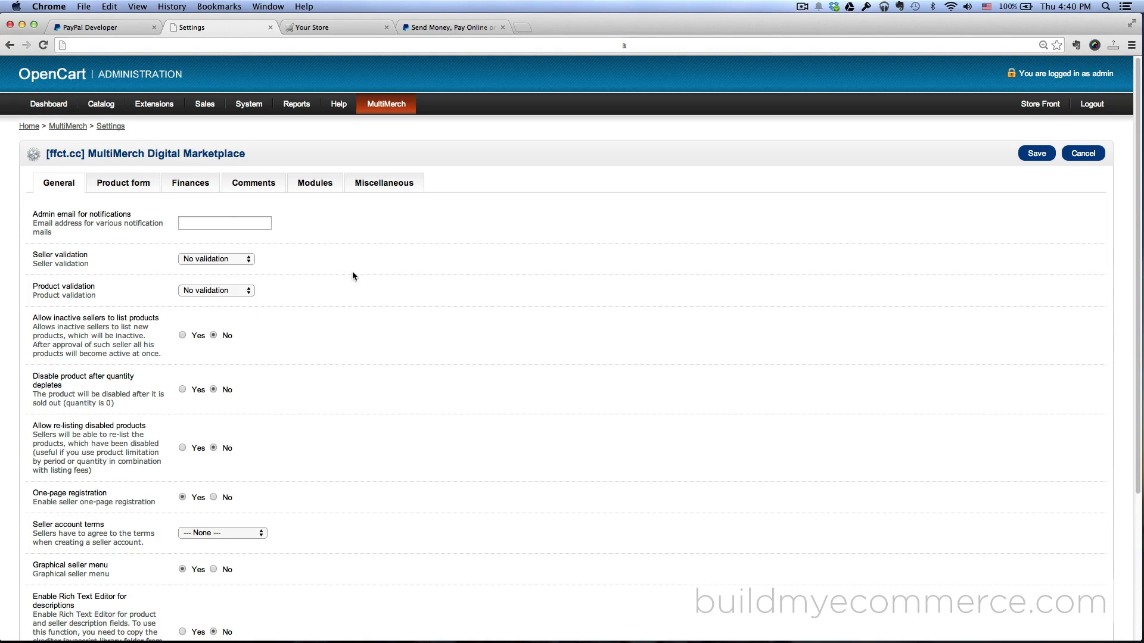
pyautogui.click(191, 184)
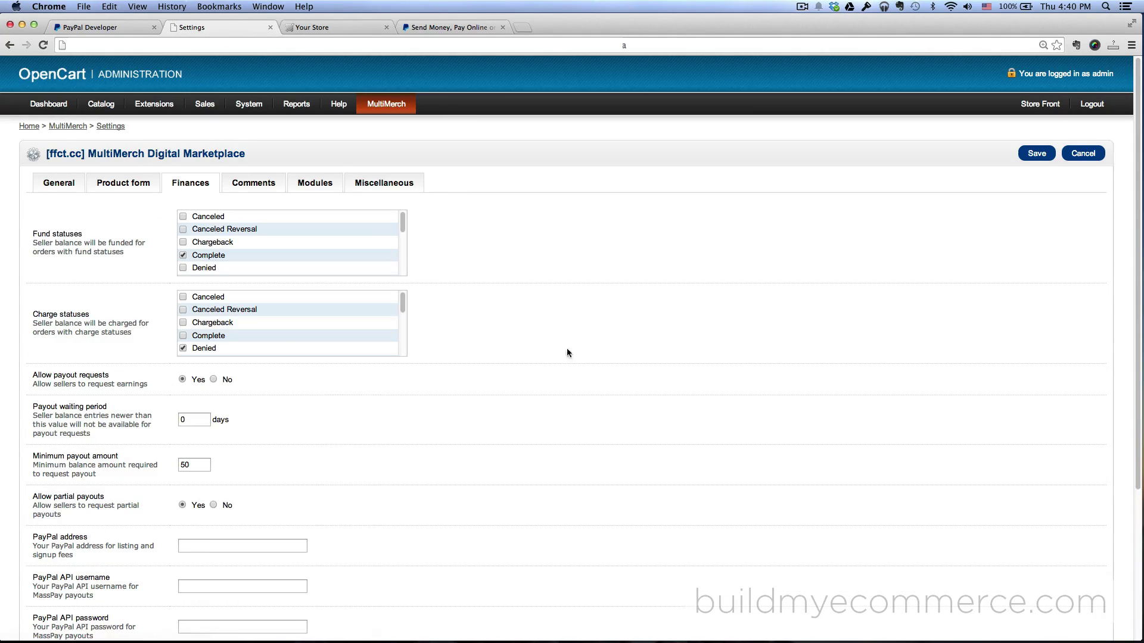
pyautogui.scroll(-5, 566, 353)
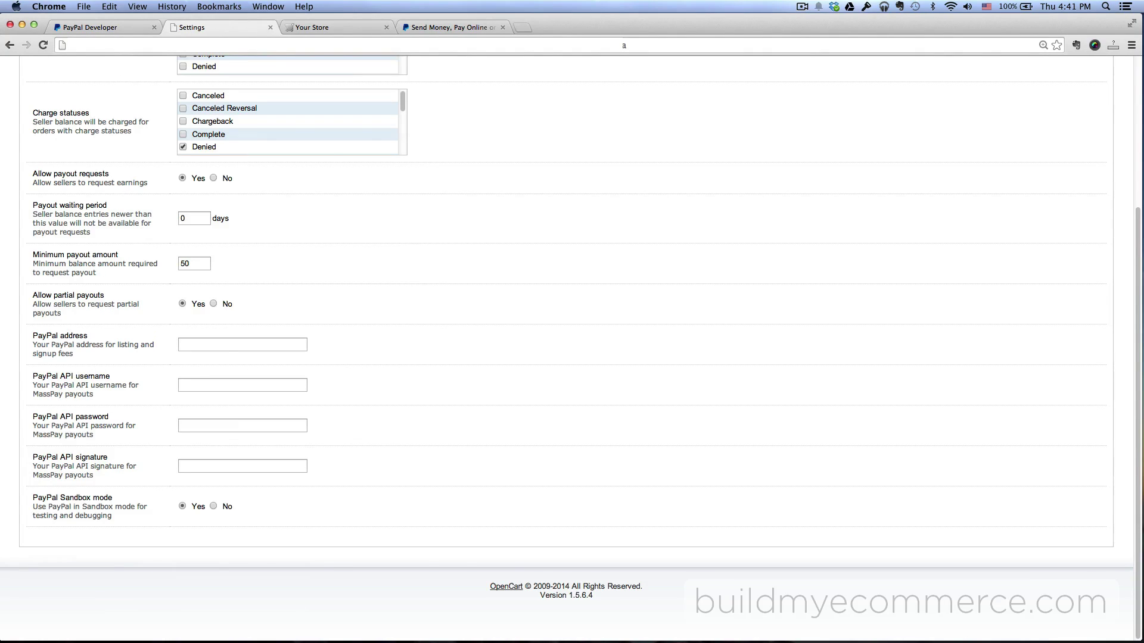
pyautogui.press('super+1')
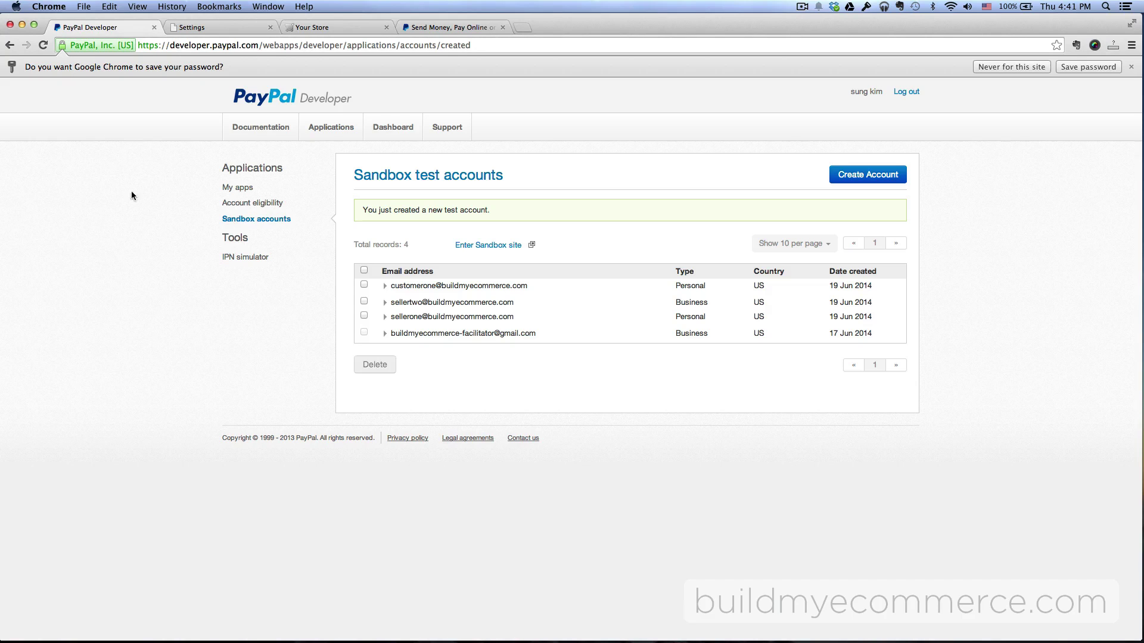
# Open the facilitator account's profile API credentials and select its API username
pyautogui.click(431, 335)
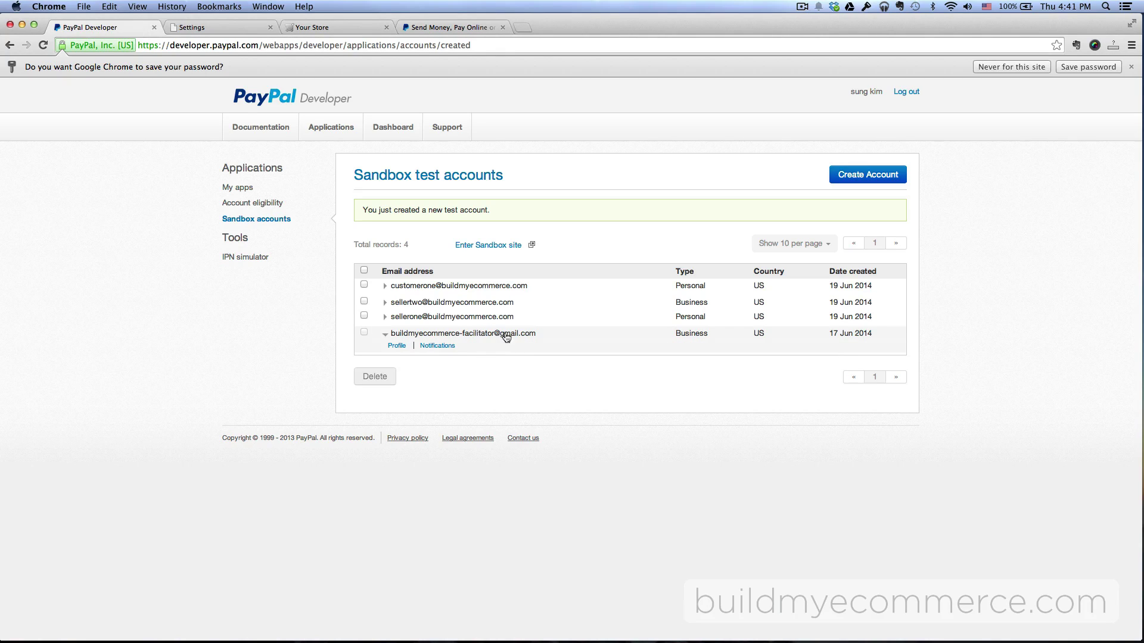
pyautogui.click(396, 348)
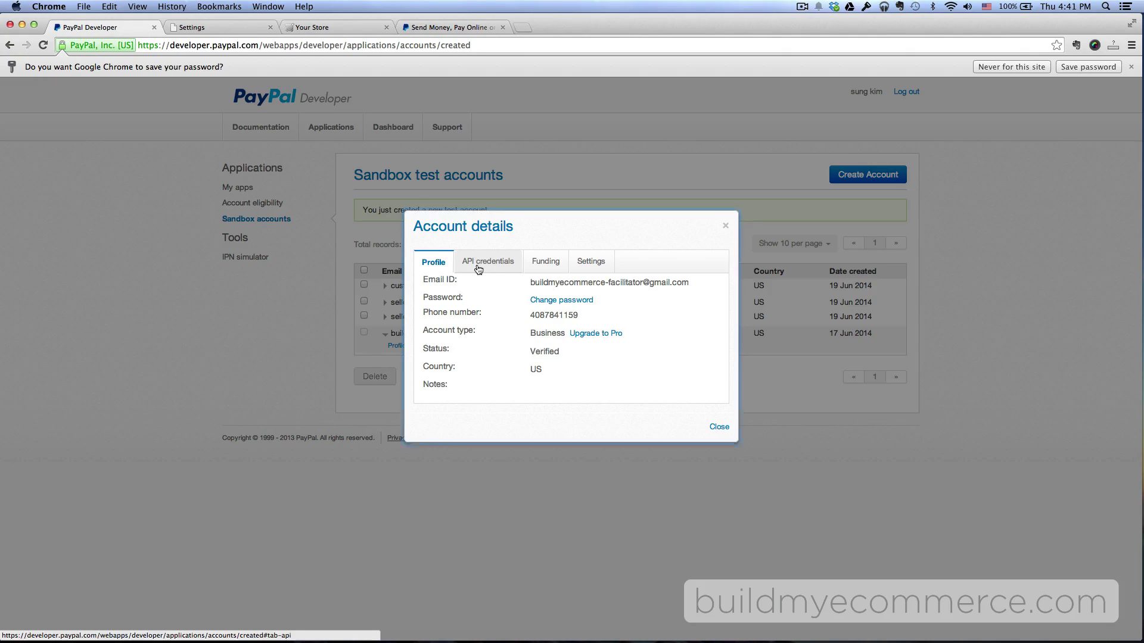
pyautogui.click(478, 265)
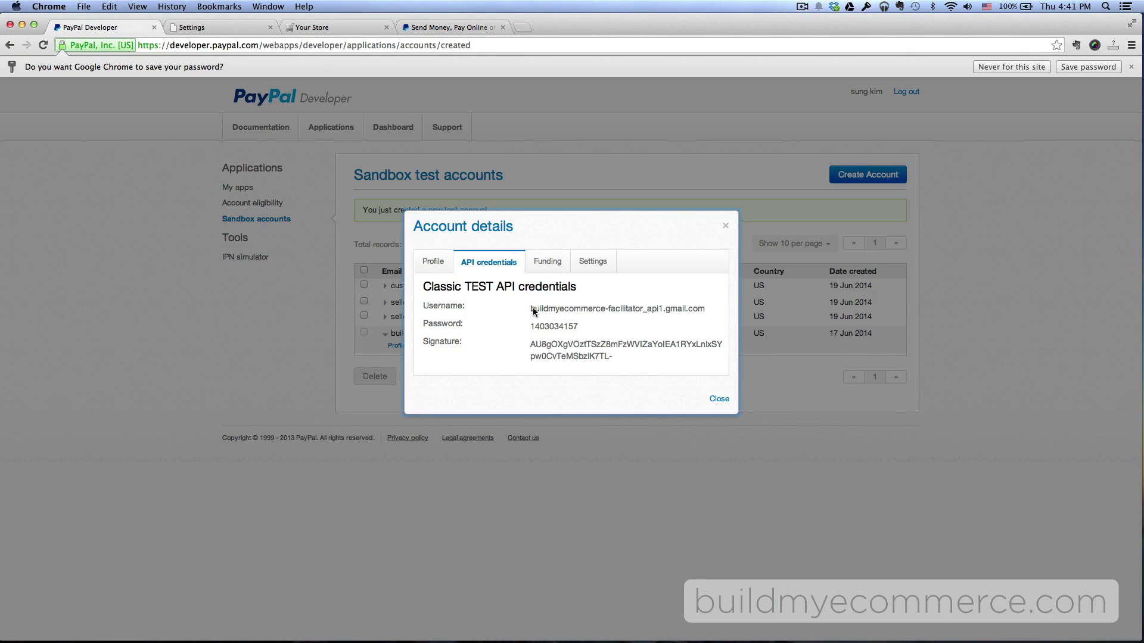
pyautogui.moveTo(530, 309); pyautogui.dragTo(671, 311)
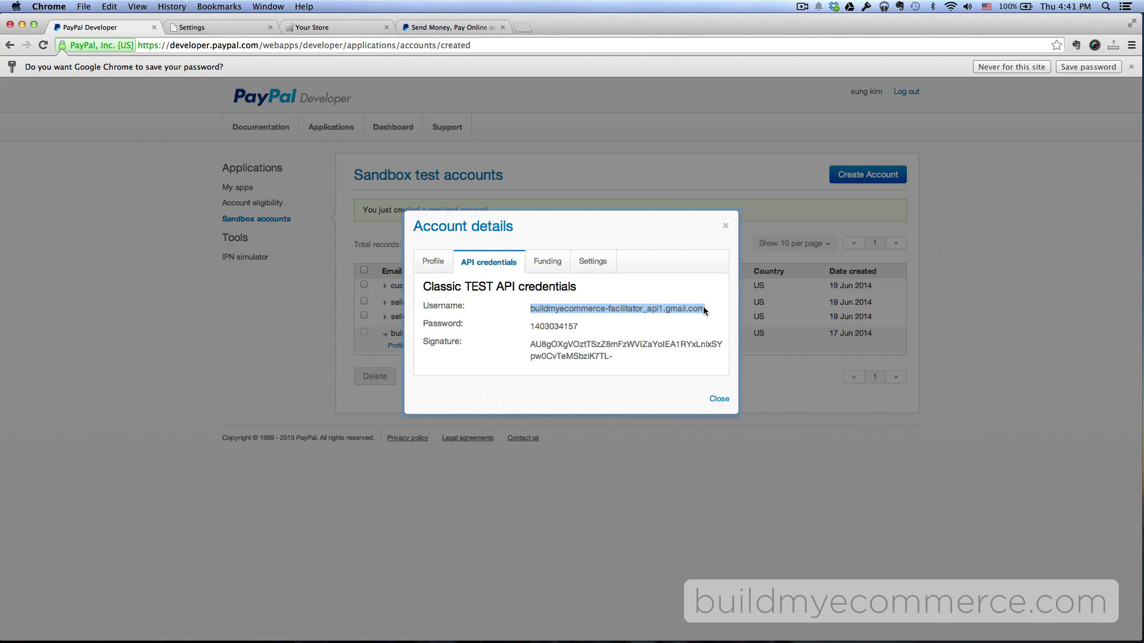
# Paste the API username into MultiMerch's Finances settings and grab the API password
pyautogui.click(208, 30)
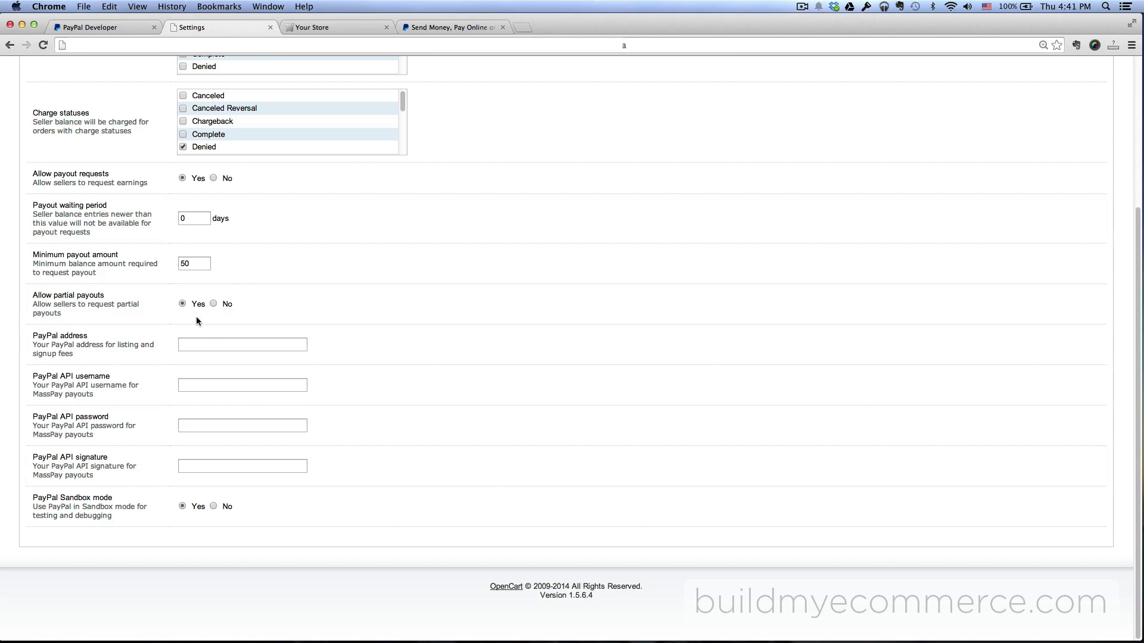
pyautogui.click(203, 382)
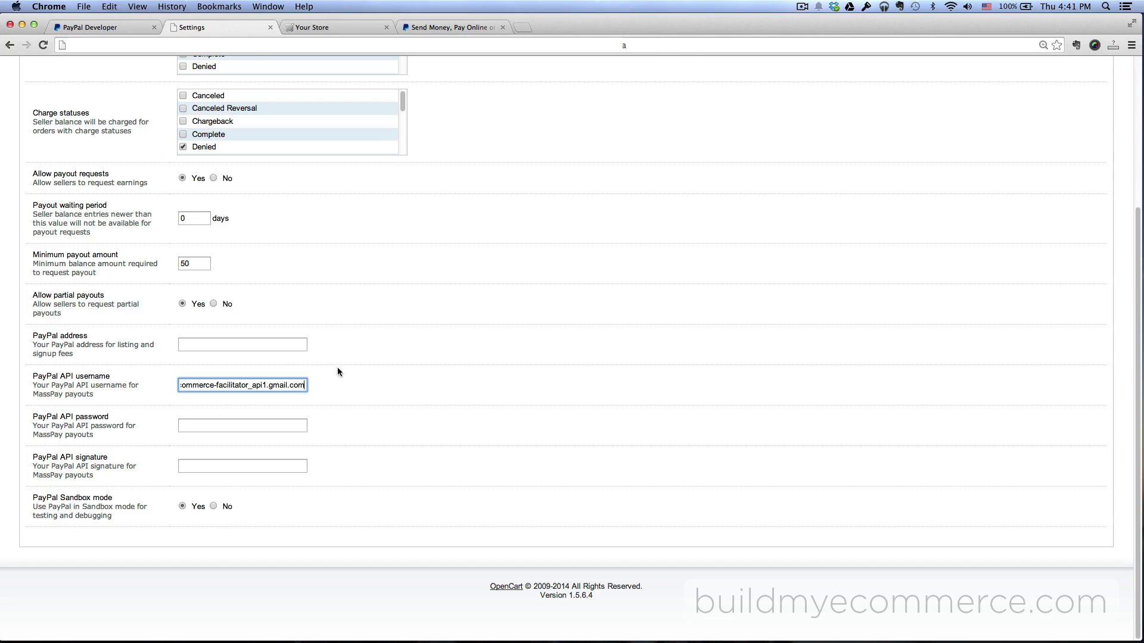
pyautogui.click(105, 28)
pyautogui.moveTo(590, 329); pyautogui.dragTo(528, 330)
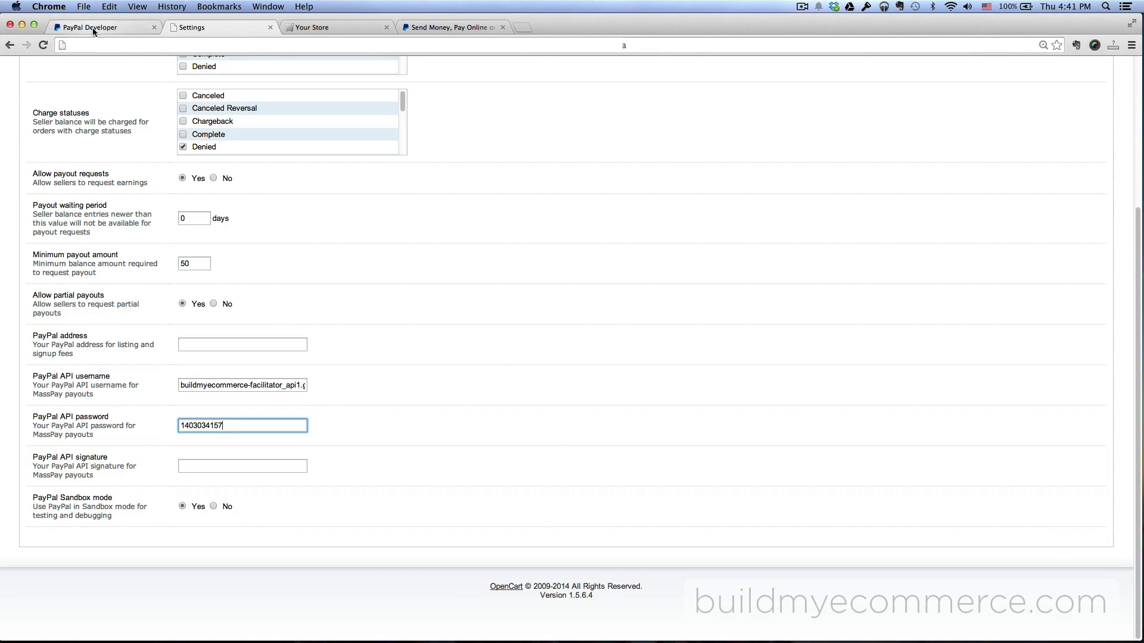
pyautogui.click(93, 28)
# Copy the API signature from PayPal into MultiMerch's PayPal API signature field
pyautogui.moveTo(617, 356); pyautogui.dragTo(532, 346)
pyautogui.press('super+c')
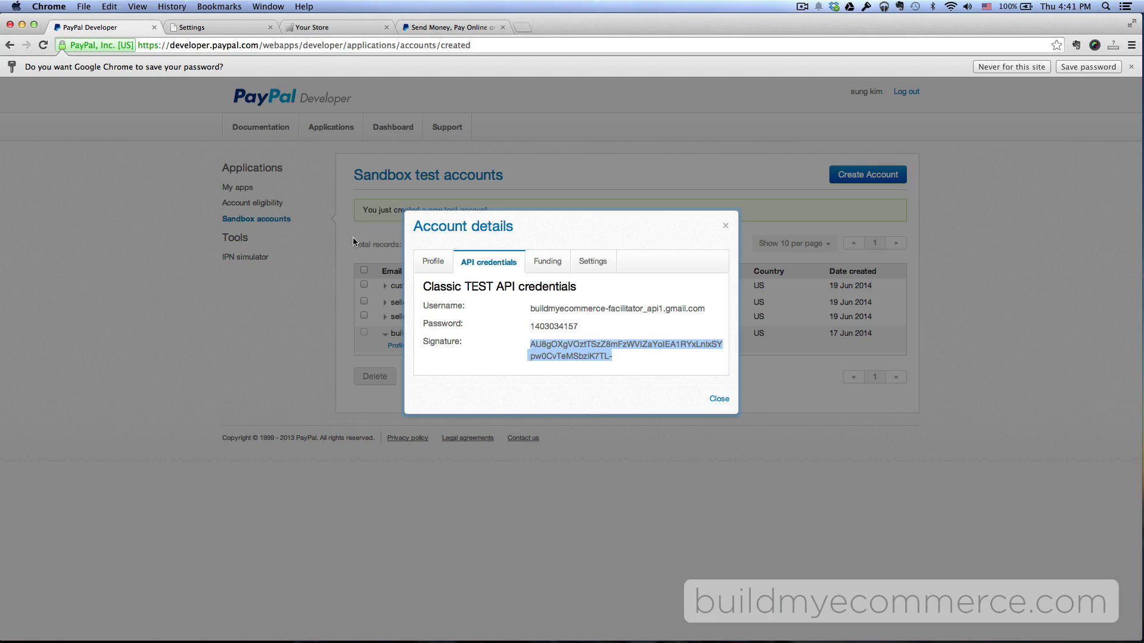
pyautogui.click(231, 31)
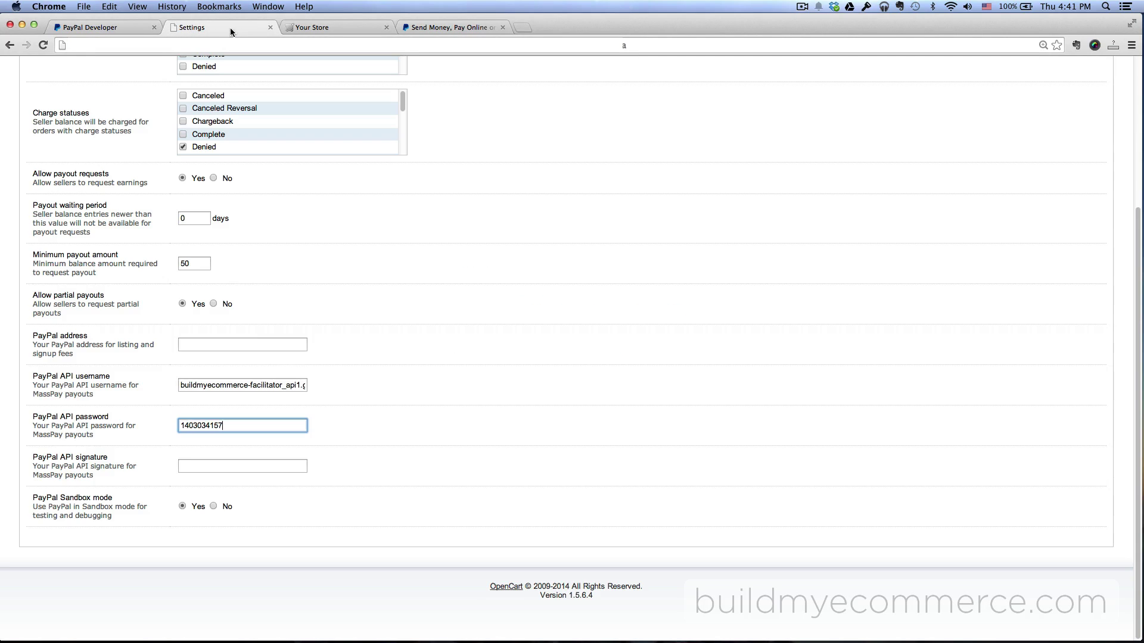
pyautogui.click(275, 466)
pyautogui.press('super+v')
pyautogui.click(465, 387)
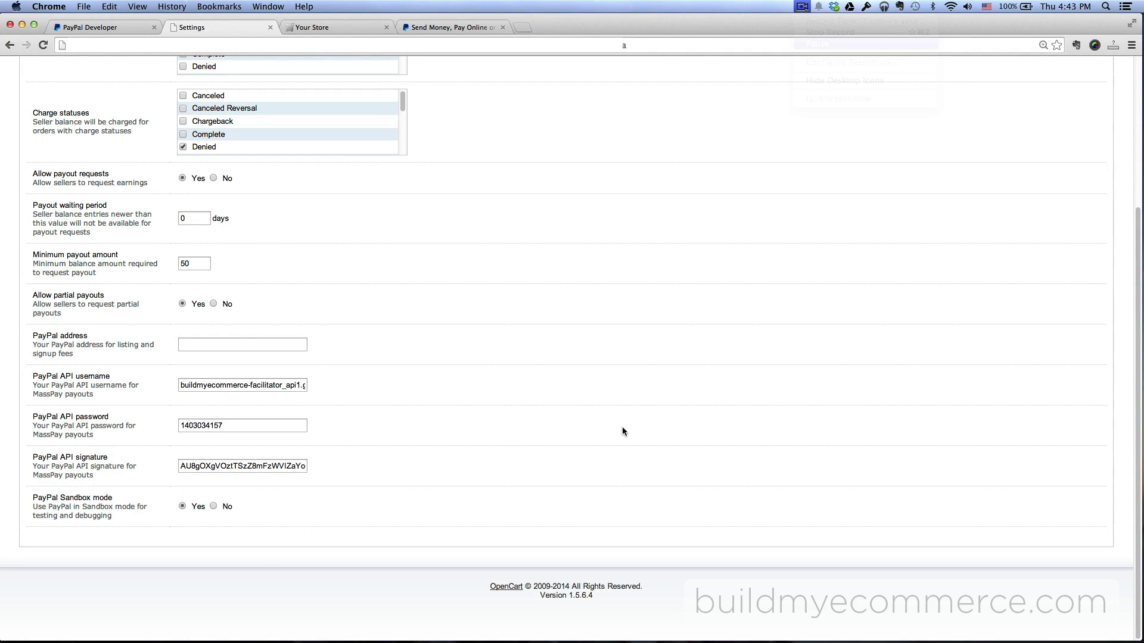
pyautogui.scroll(5, 626, 428)
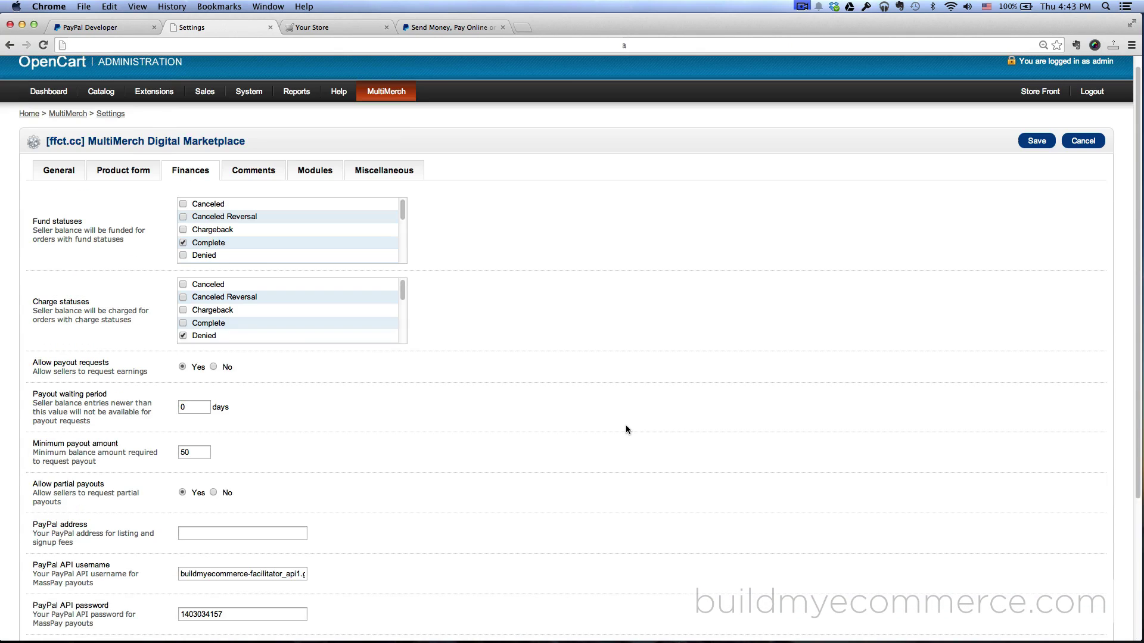
# Save the MultiMerch finance settings and open the PayPal Payments Standard edit form
pyautogui.click(1029, 157)
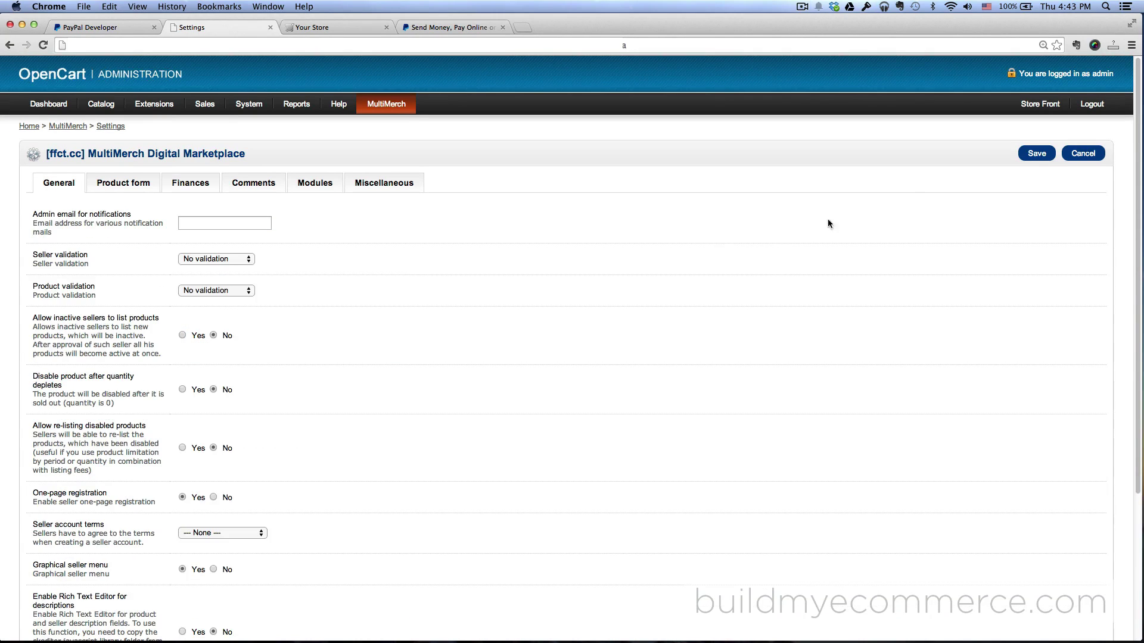
pyautogui.moveTo(154, 106)
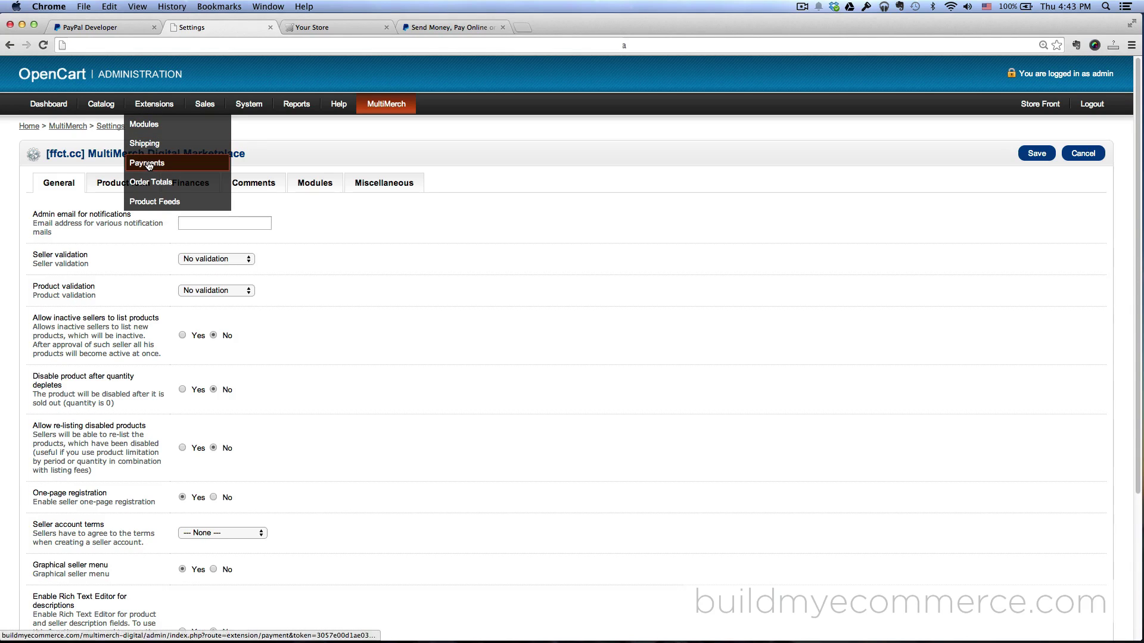
pyautogui.click(148, 163)
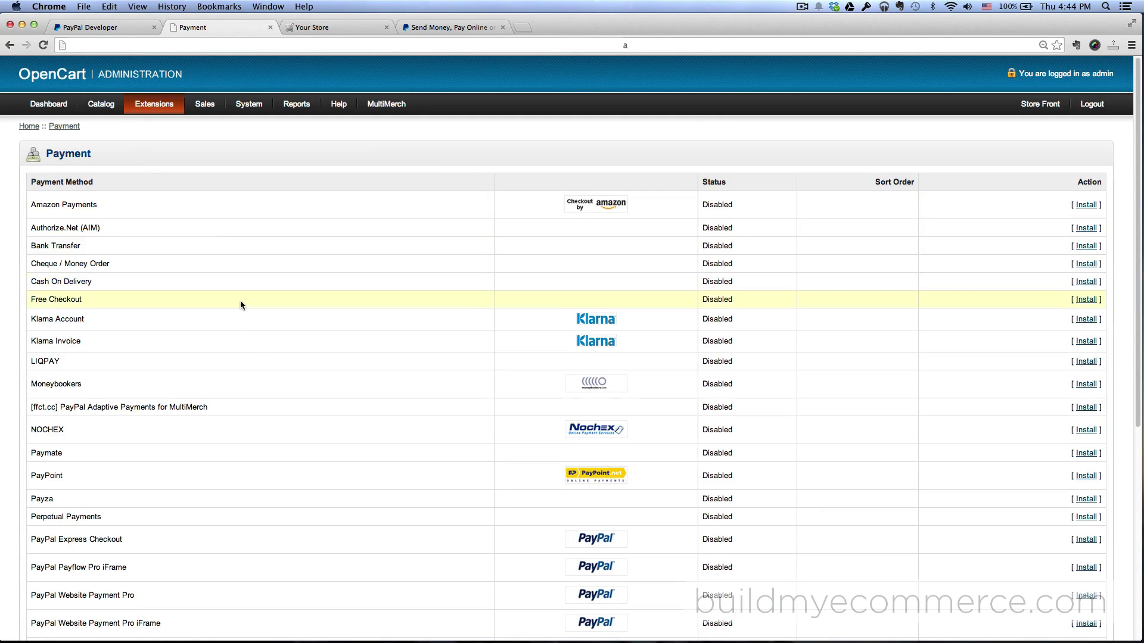
pyautogui.scroll(-6, 241, 301)
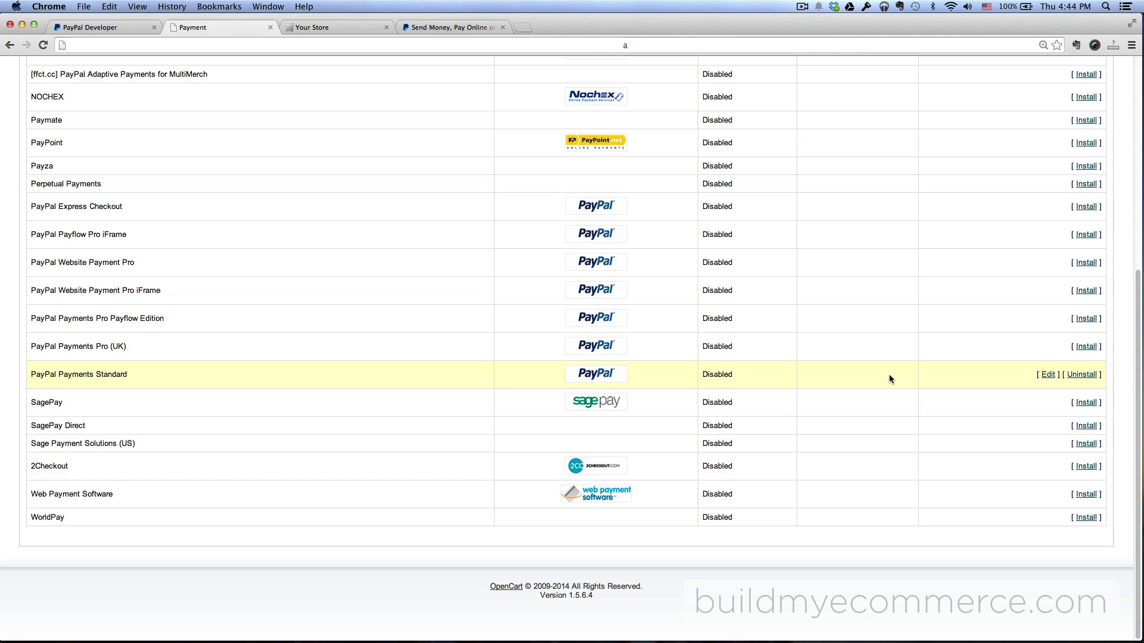
pyautogui.click(1048, 376)
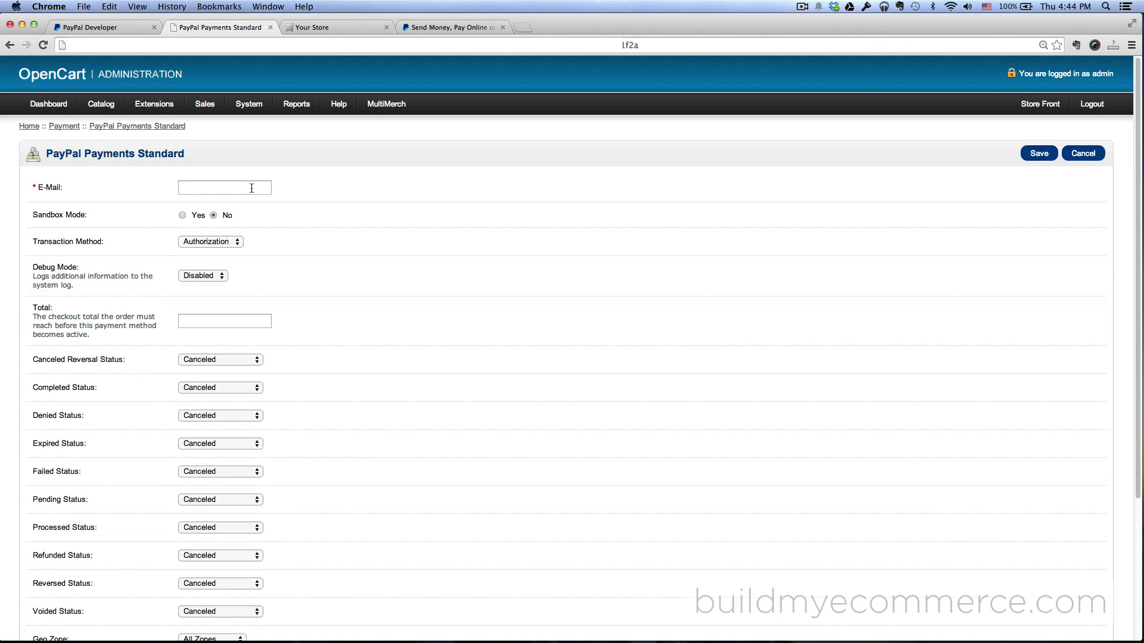
# Bring the PayPal Developer sandbox account details back into view
pyautogui.click(251, 189)
pyautogui.click(330, 26)
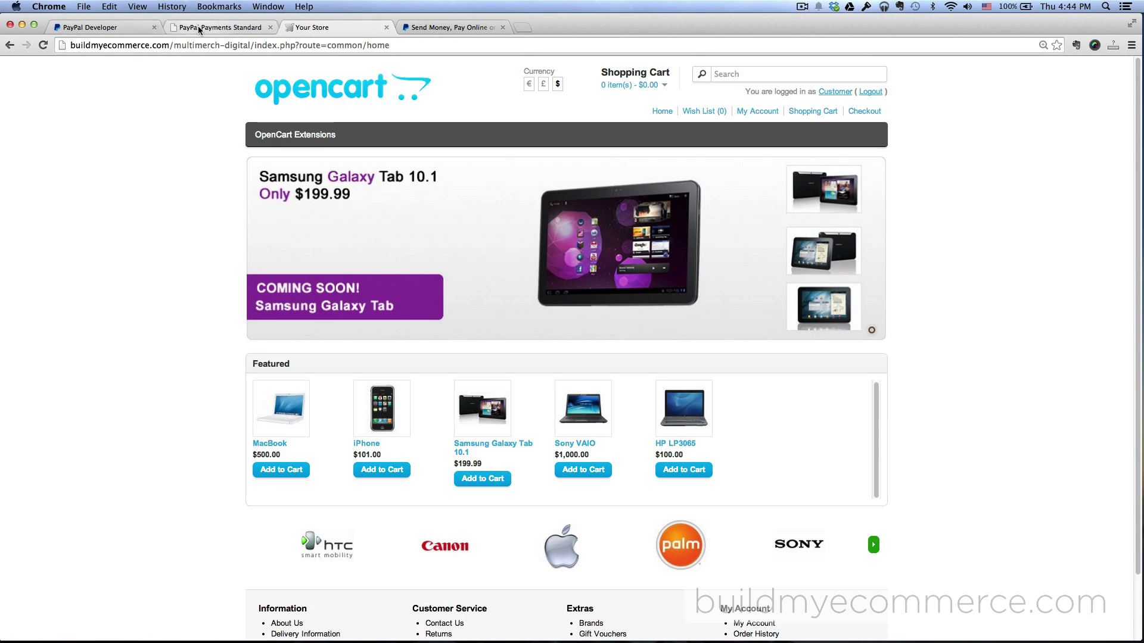
pyautogui.click(101, 27)
# Close the account details dialog and copy the facilitator sandbox account's email address
pyautogui.click(547, 328)
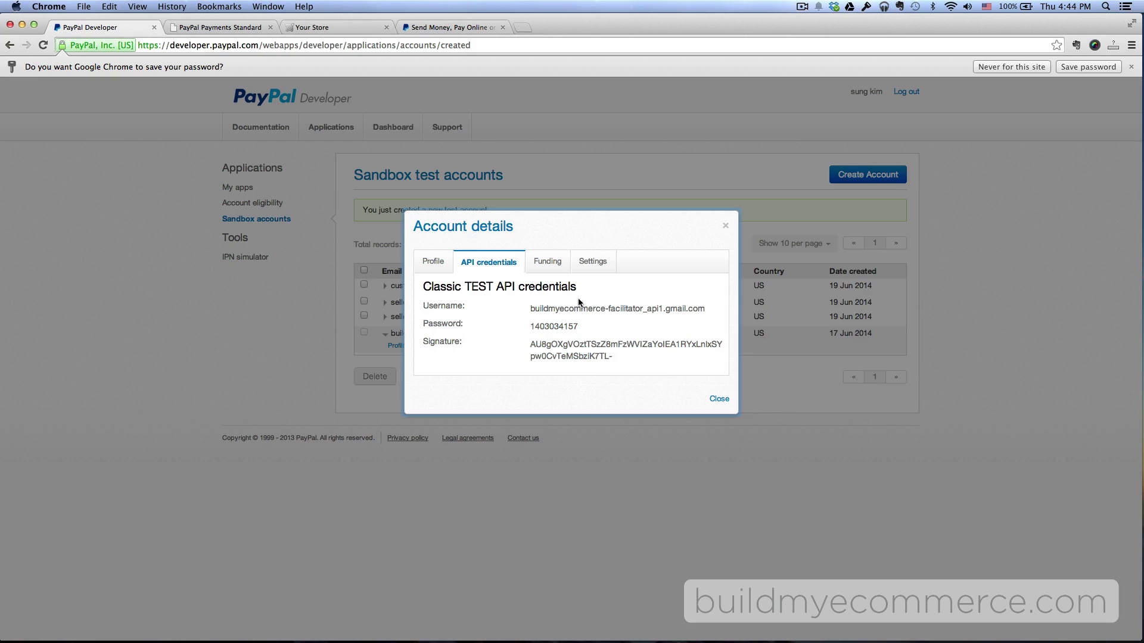
pyautogui.click(725, 226)
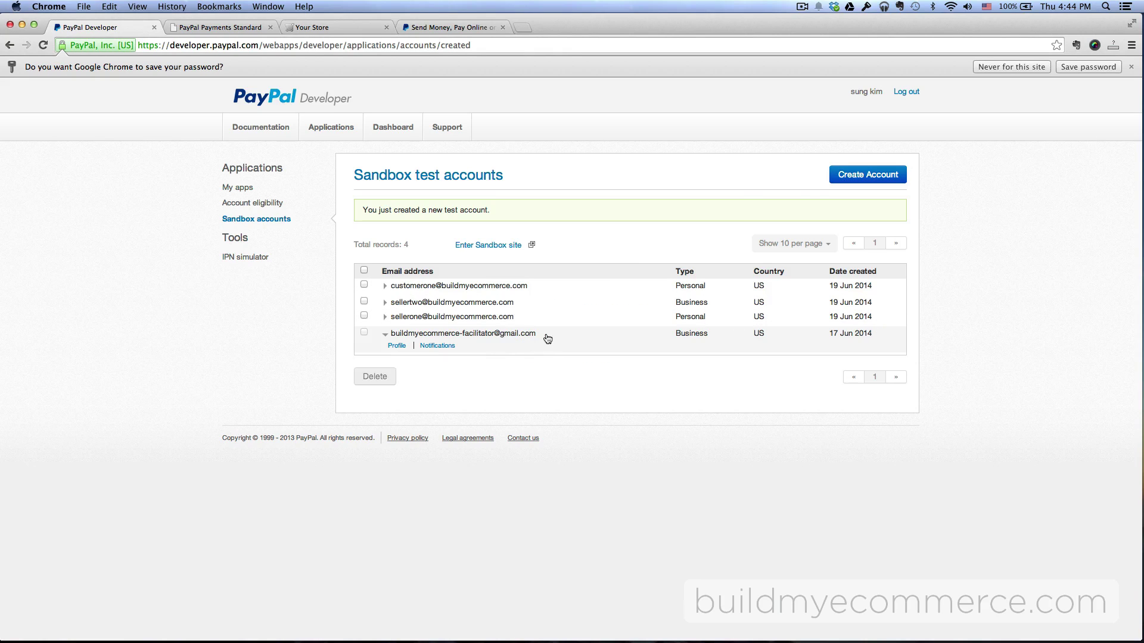
pyautogui.moveTo(542, 335); pyautogui.dragTo(393, 338)
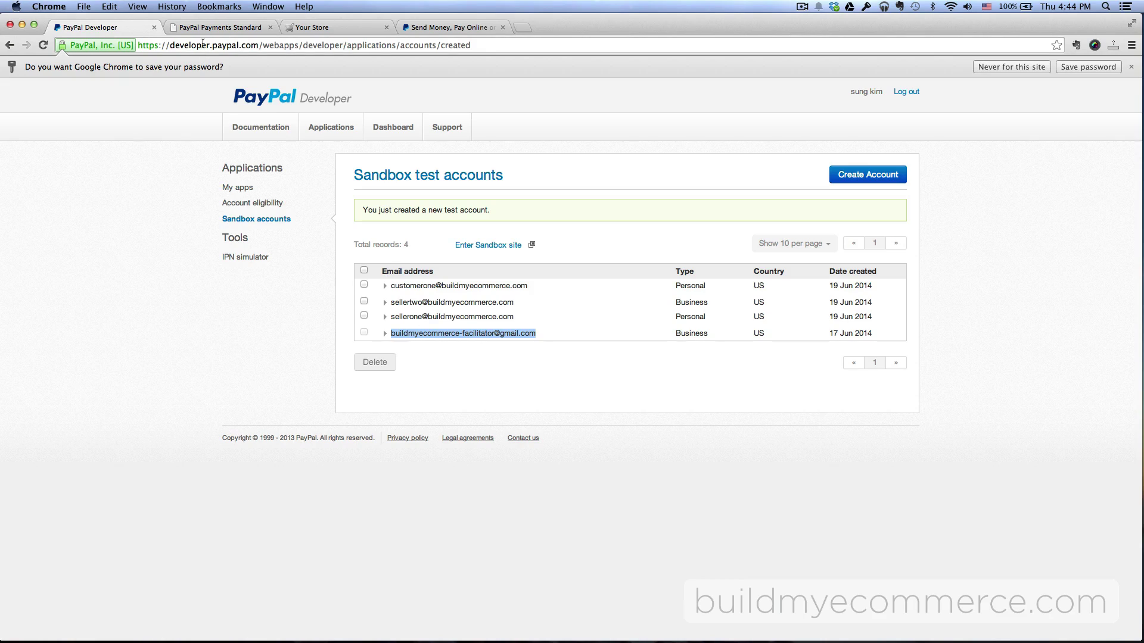
pyautogui.click(221, 27)
# Paste the facilitator email, turn on sandbox mode and set the transaction method to Sale
pyautogui.press('super+v')
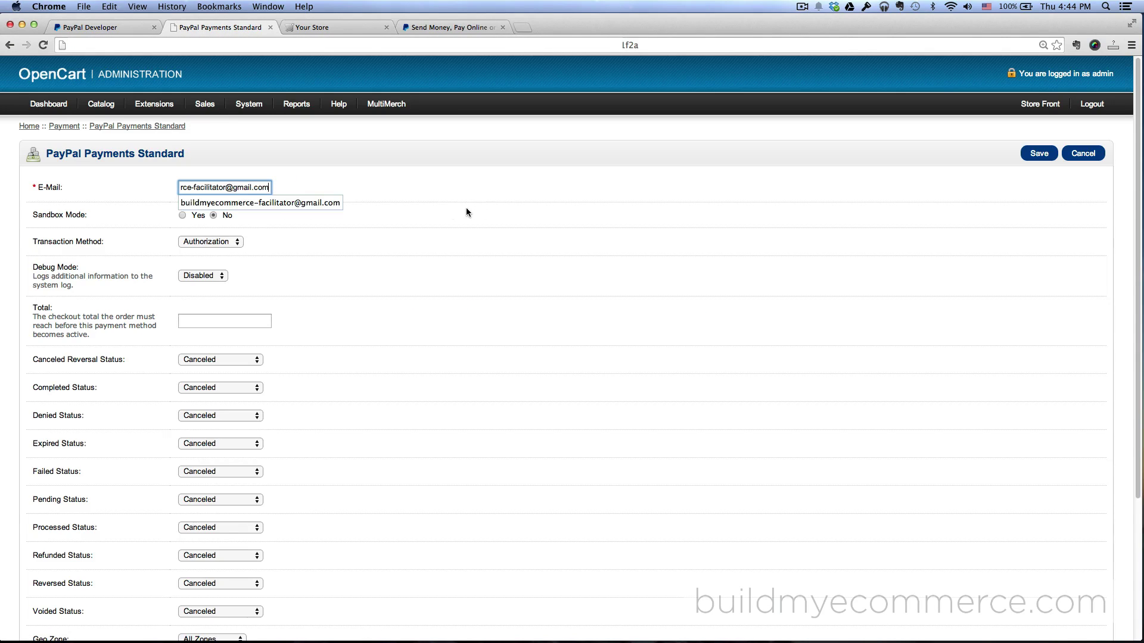
pyautogui.click(438, 216)
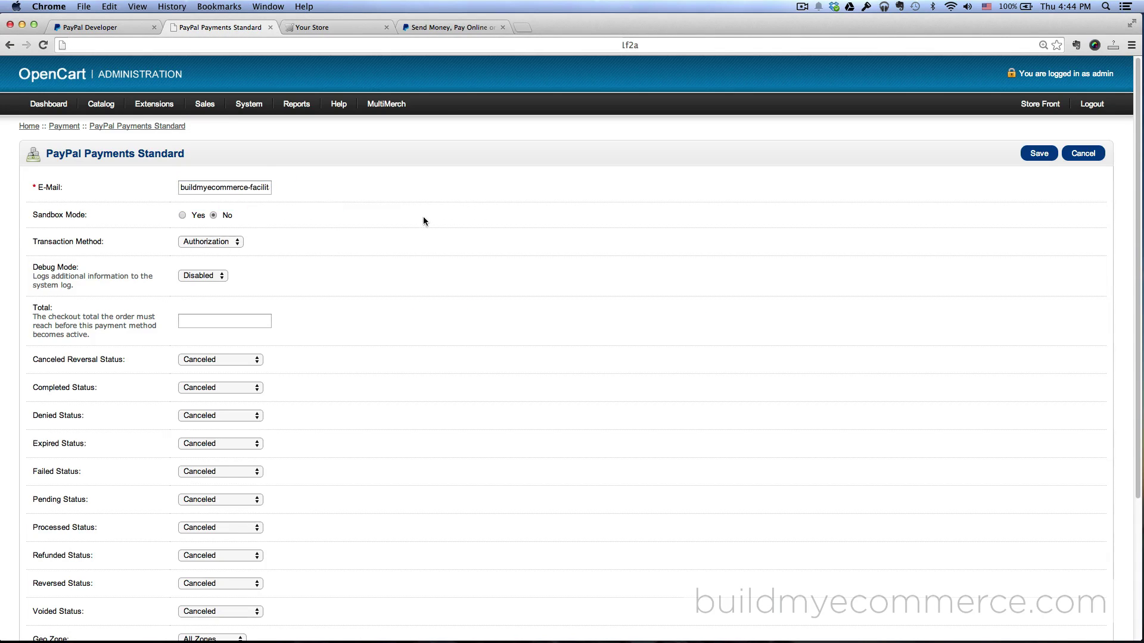
pyautogui.click(182, 216)
pyautogui.click(229, 241)
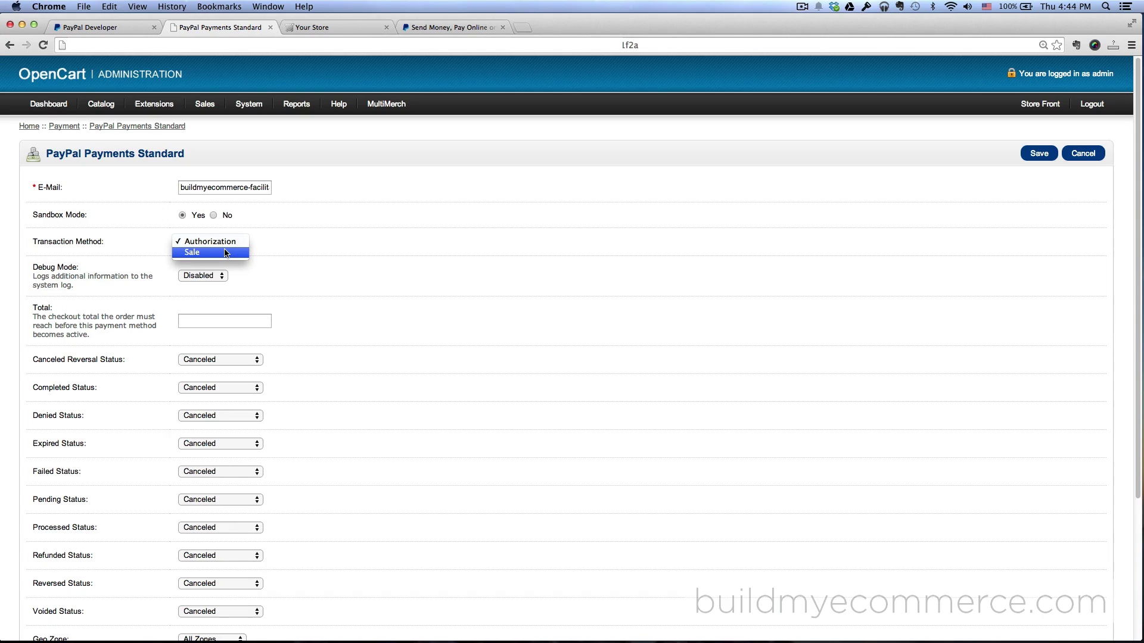
pyautogui.click(225, 253)
# Map Completed Status to Complete and Denied Status to Denied
pyautogui.scroll(-1, 369, 261)
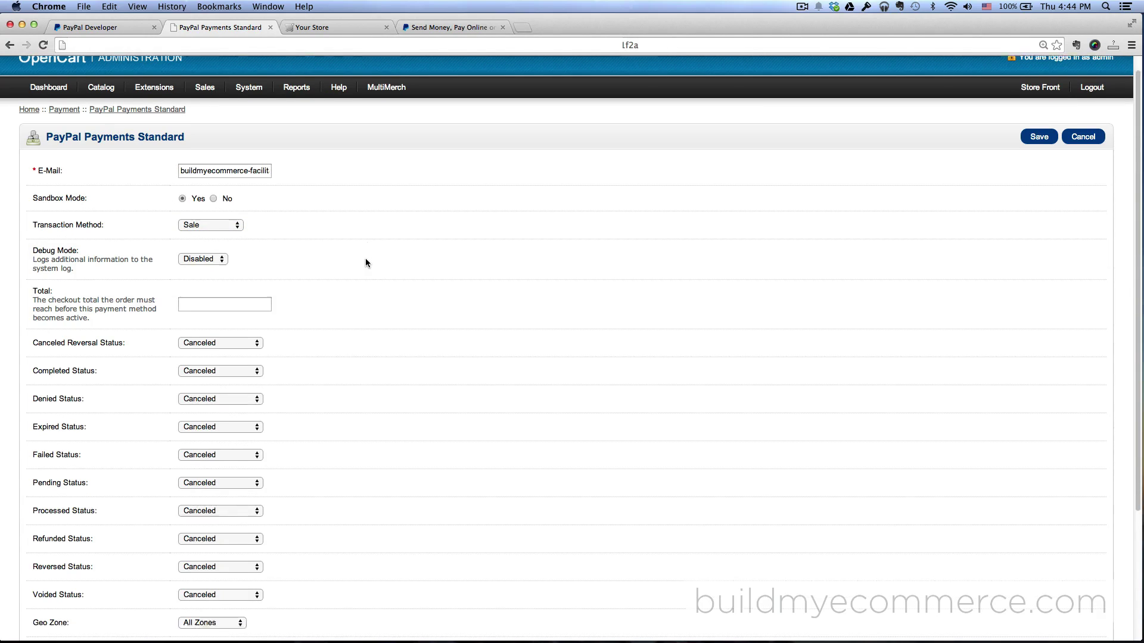
pyautogui.scroll(-5, 366, 262)
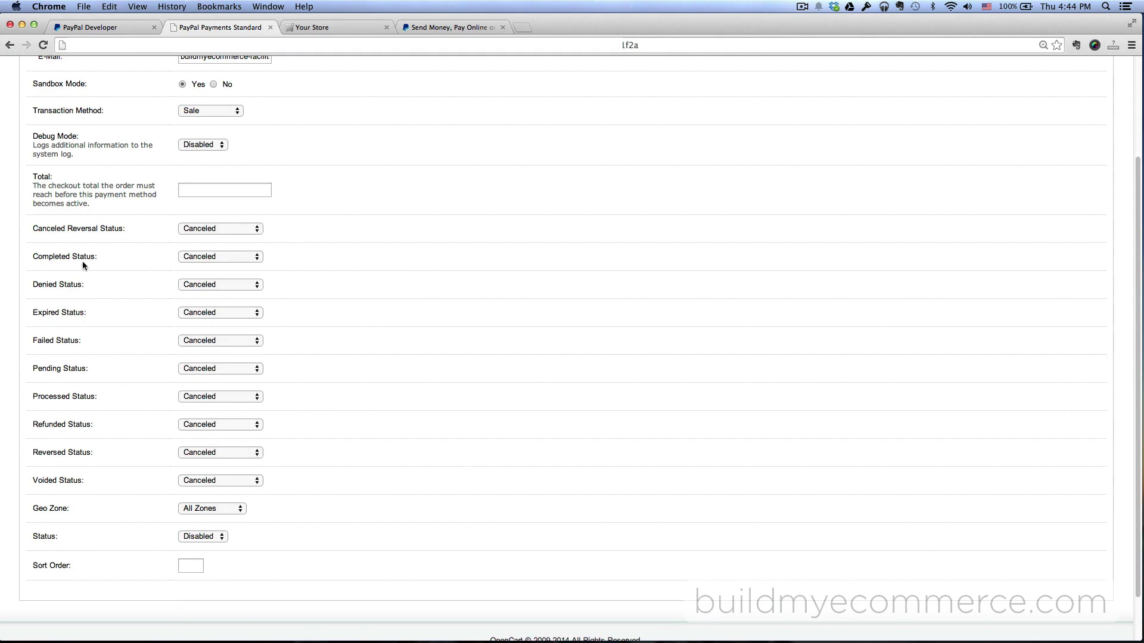
pyautogui.click(199, 257)
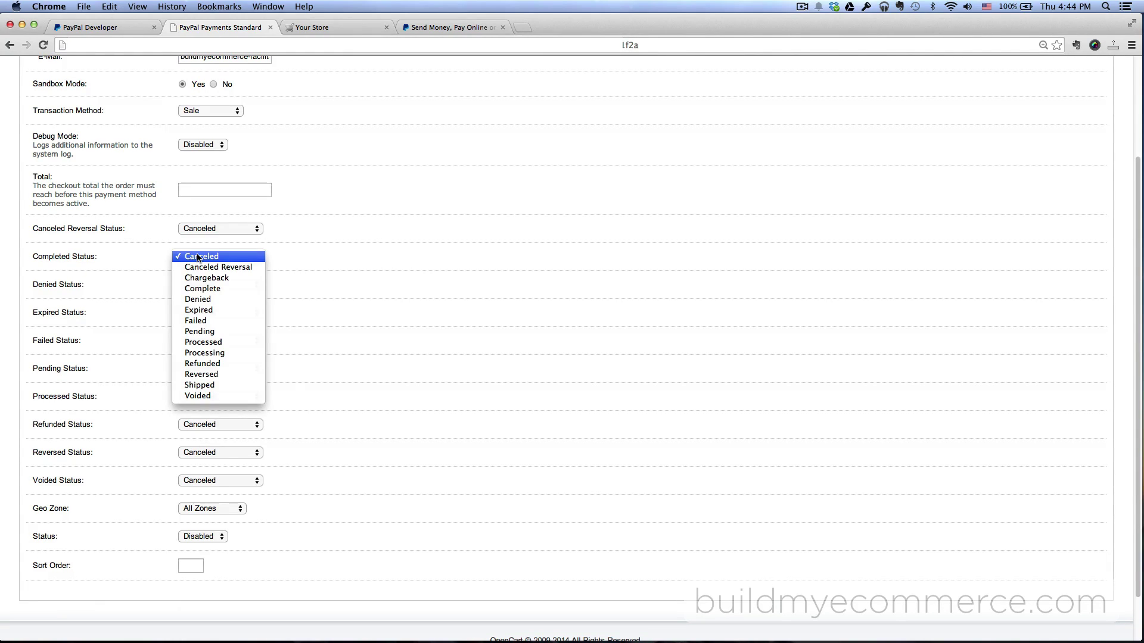
pyautogui.click(226, 288)
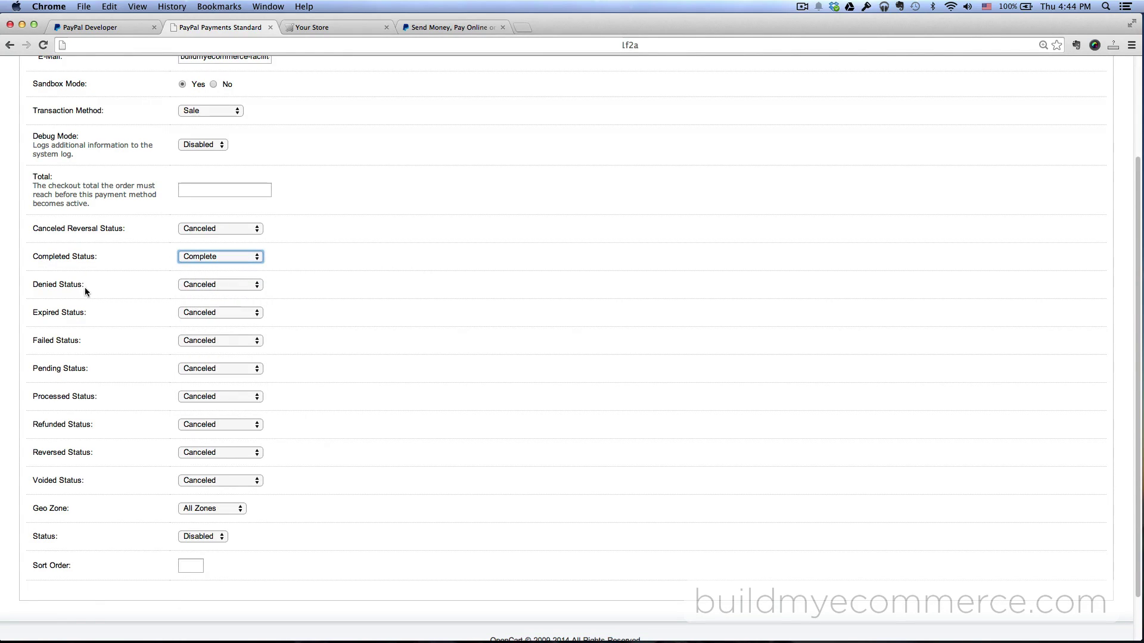
pyautogui.click(208, 284)
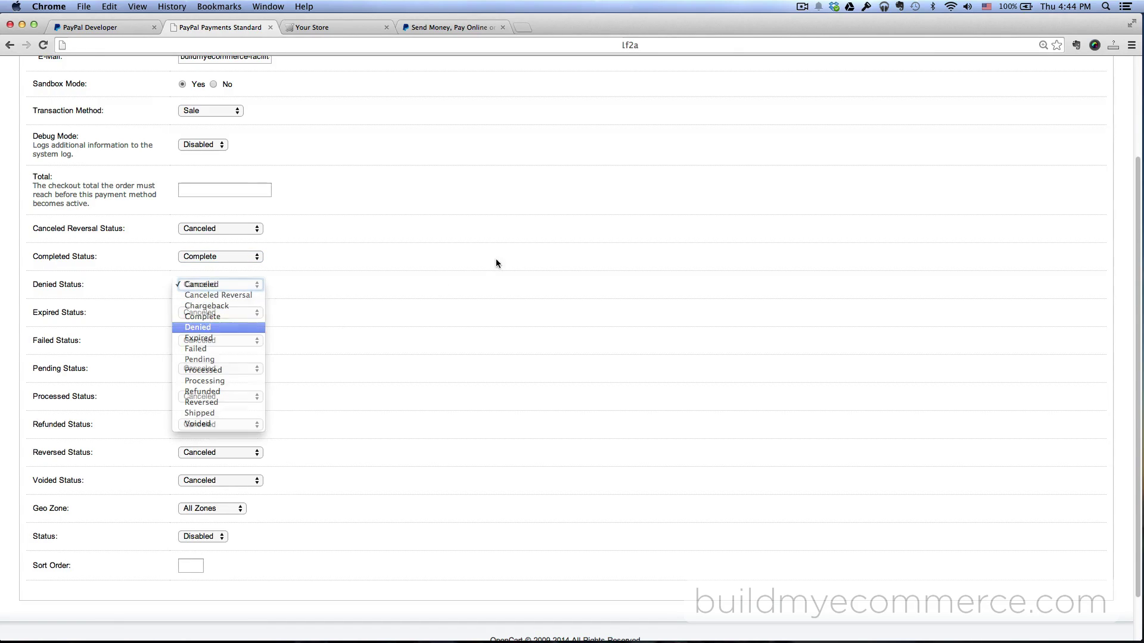
pyautogui.press('Return')
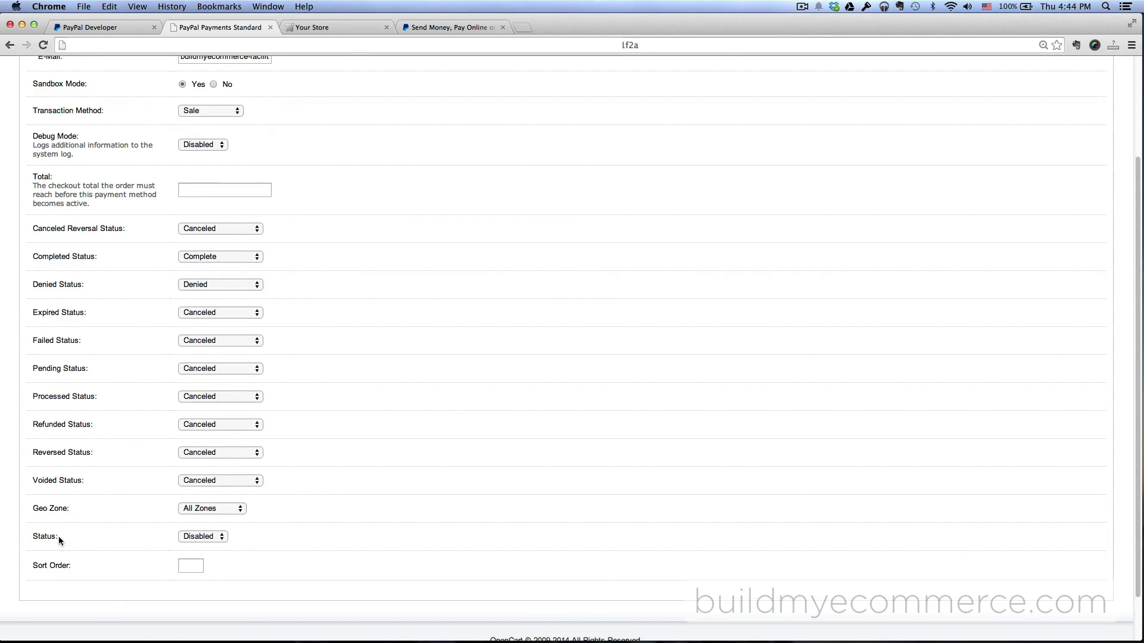
# Set the payment method's status to Enabled and save the settings
pyautogui.scroll(-2, 59, 539)
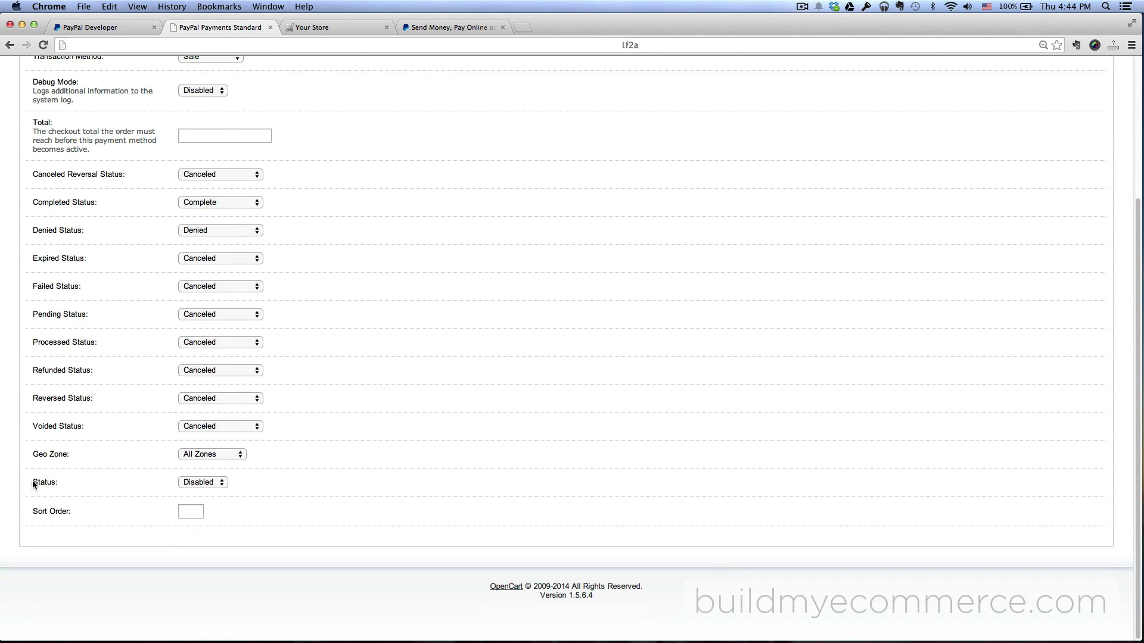
pyautogui.click(209, 481)
pyautogui.click(210, 474)
pyautogui.scroll(10, 834, 357)
pyautogui.click(1036, 156)
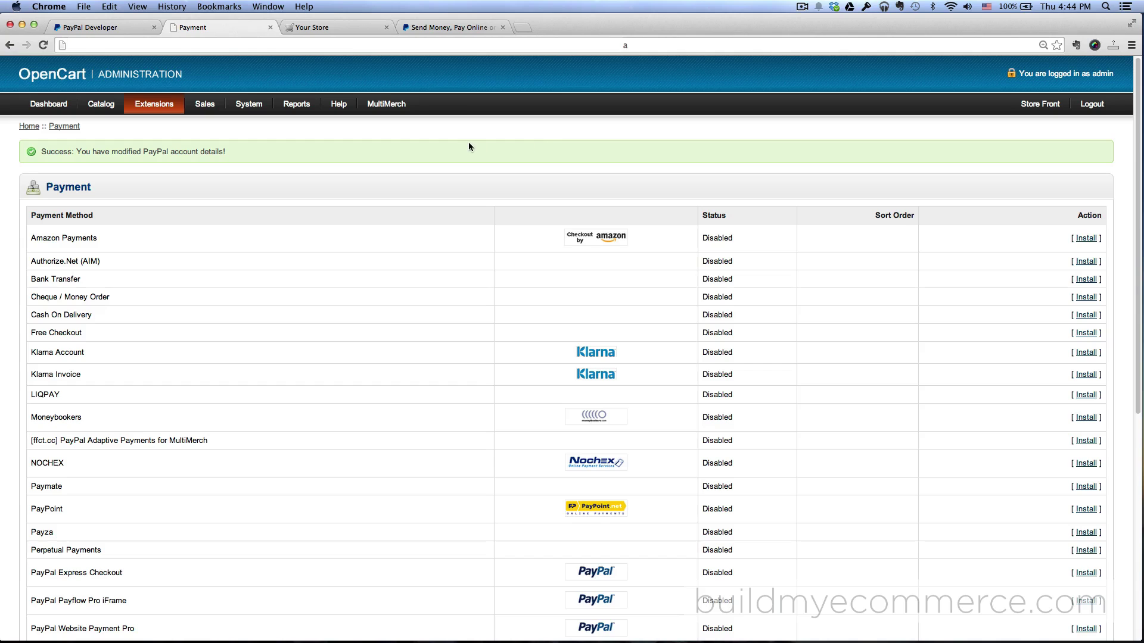
# Open the OpenCart Extensions category on the storefront
pyautogui.click(337, 28)
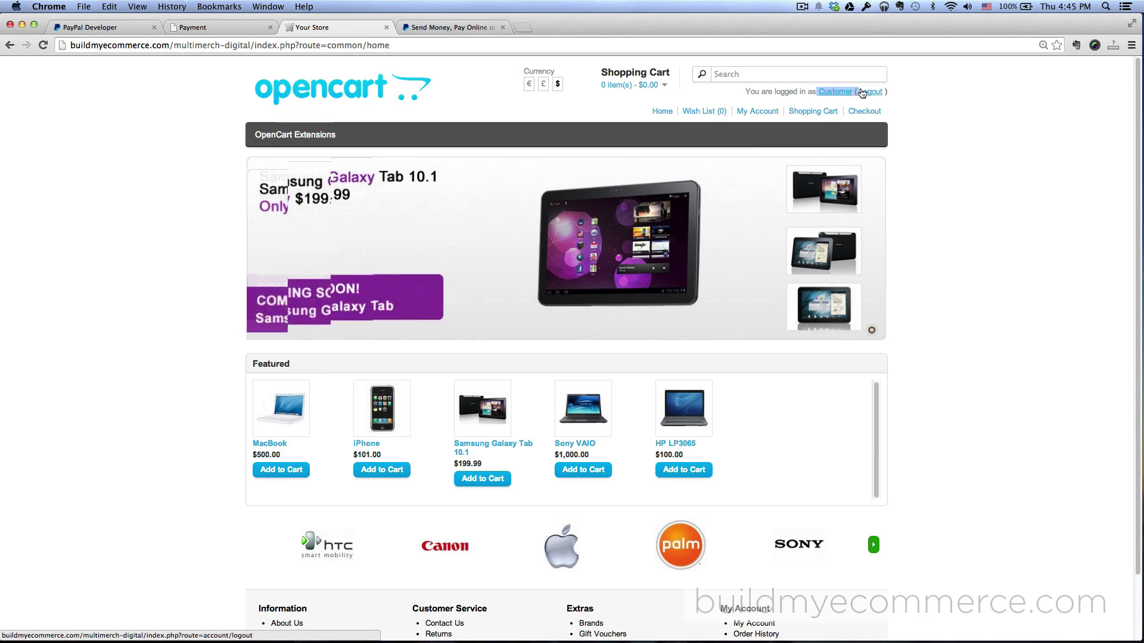
pyautogui.click(942, 141)
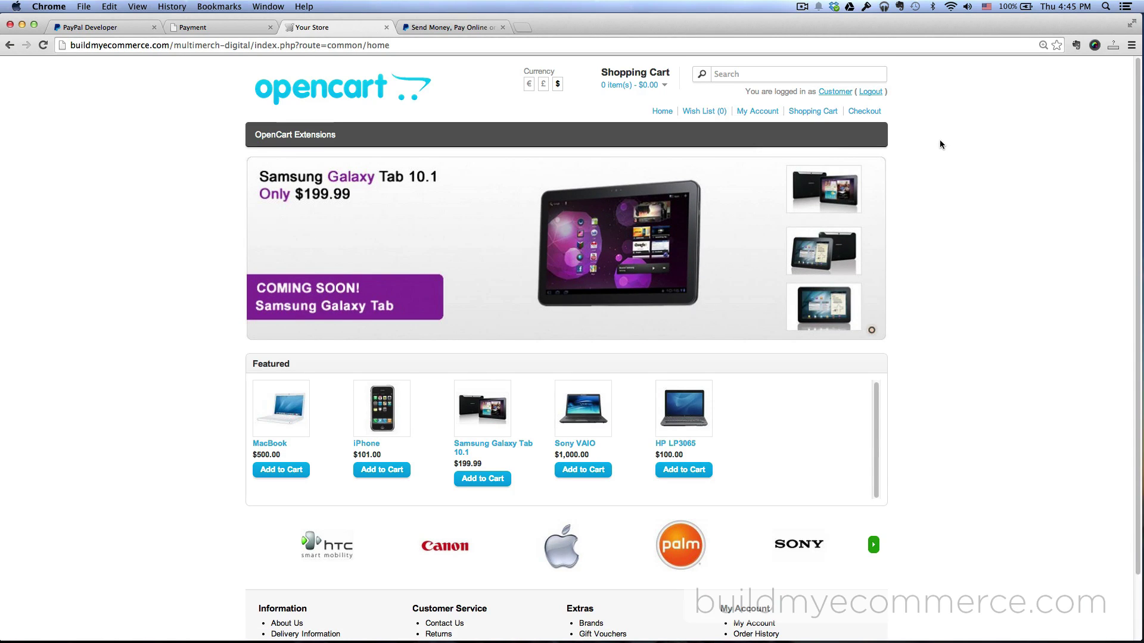
pyautogui.click(310, 141)
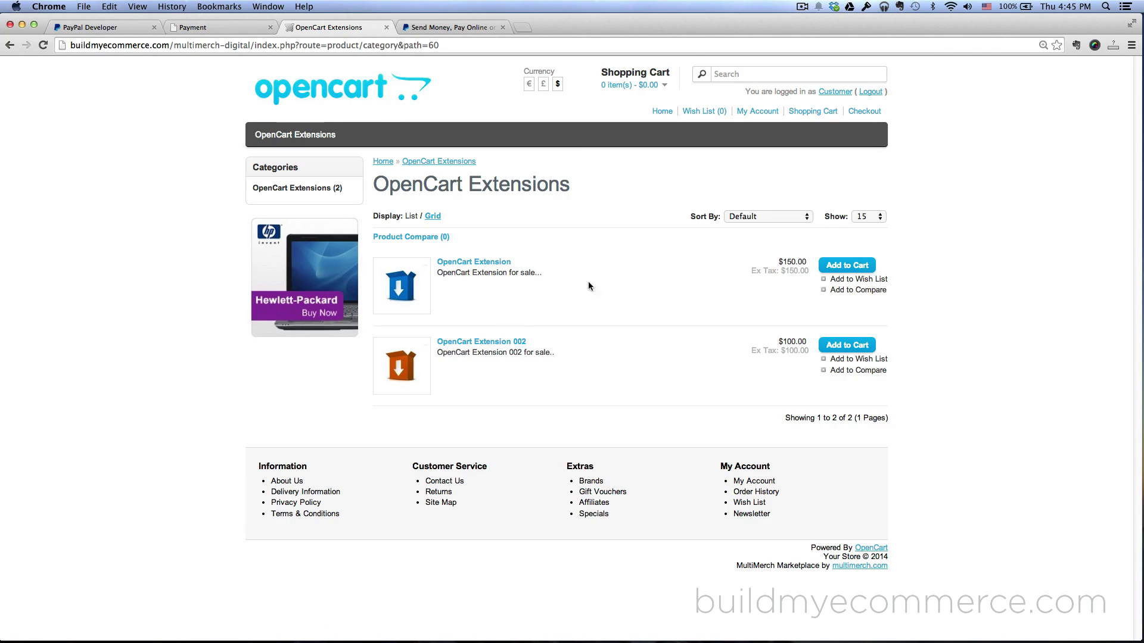
# Add OpenCart Extension and OpenCart Extension 002 to the cart and proceed to checkout
pyautogui.click(852, 267)
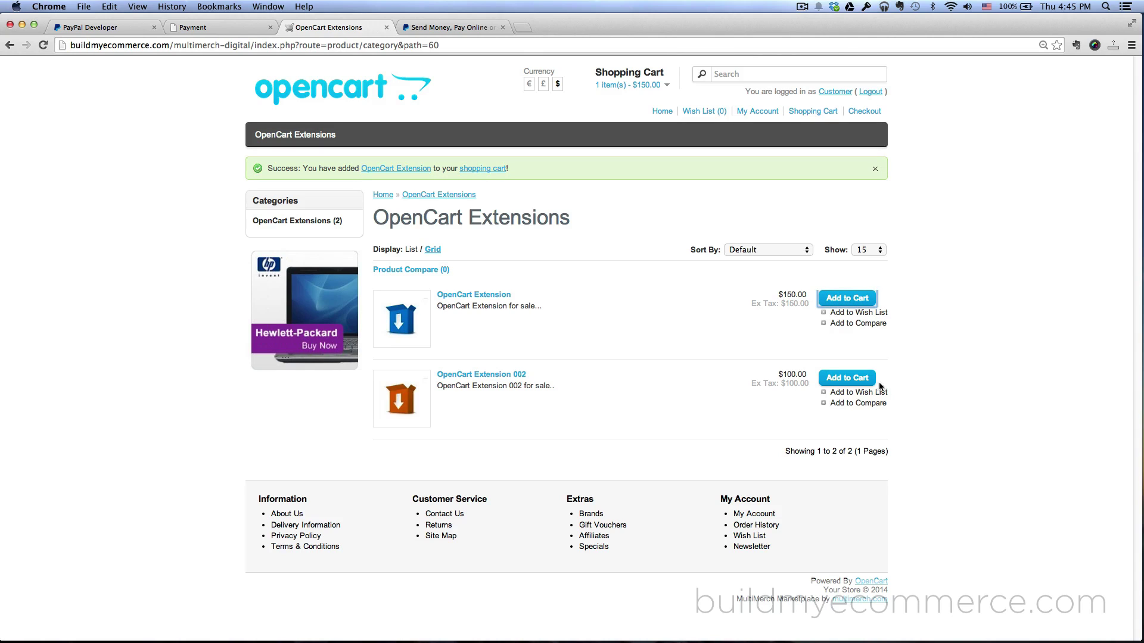
pyautogui.click(850, 380)
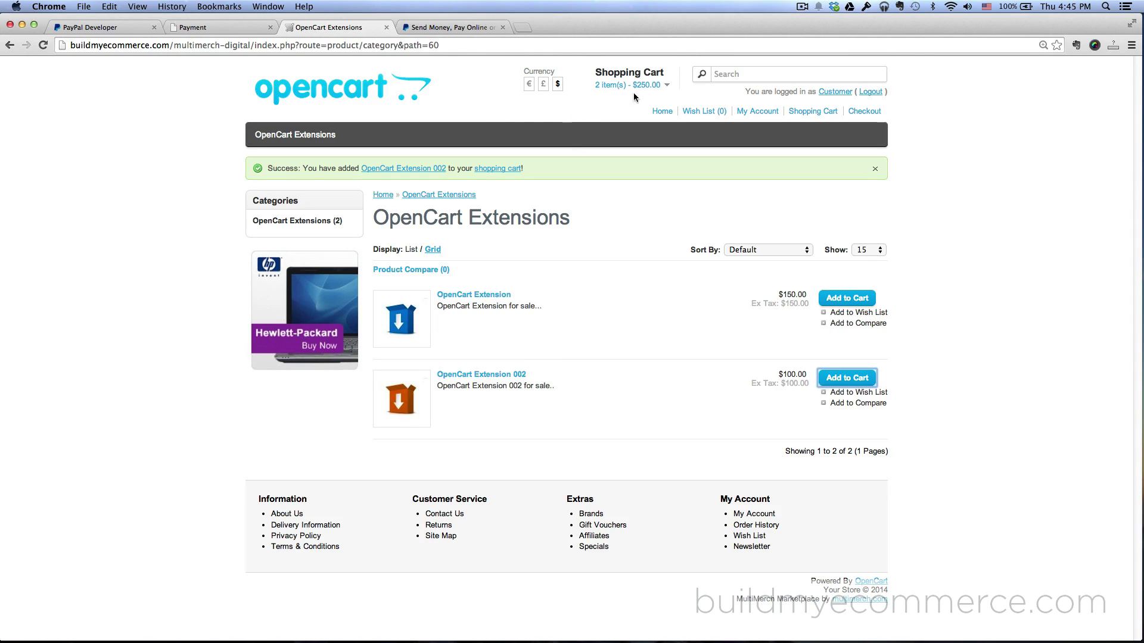
pyautogui.click(660, 86)
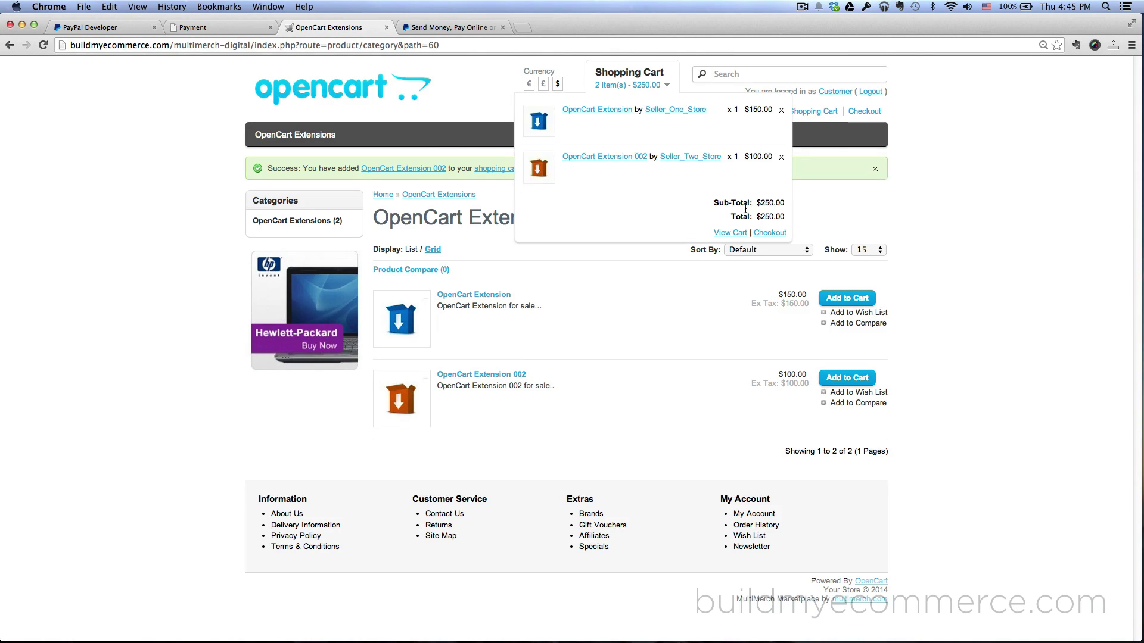
pyautogui.click(769, 233)
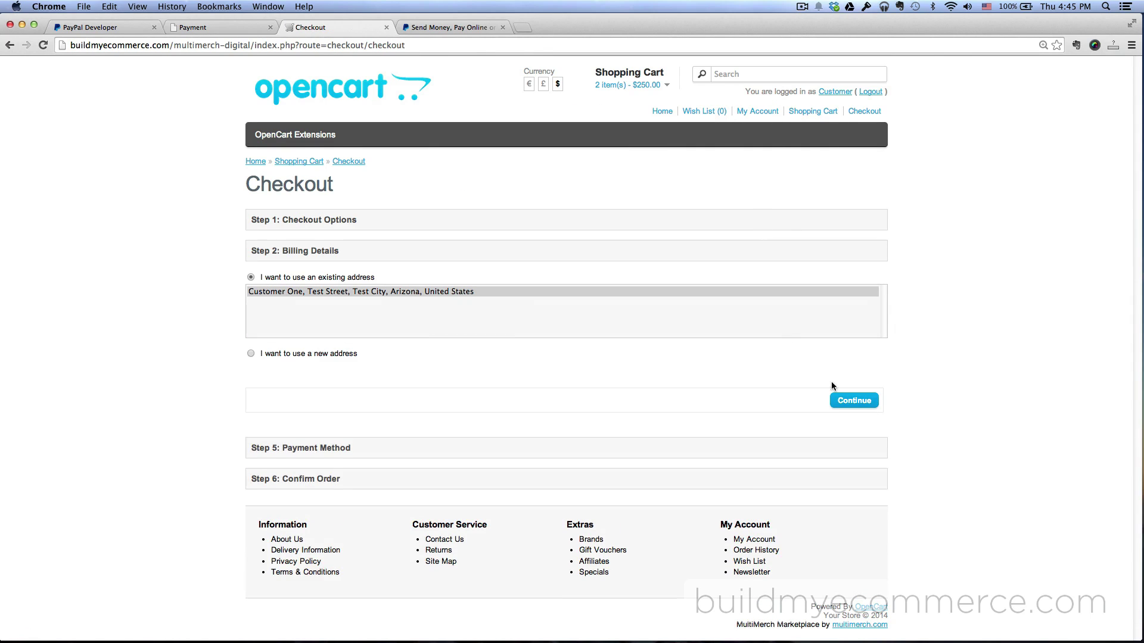
# Keep the existing billing address, accept the terms and confirm the $250.00 order
pyautogui.click(852, 403)
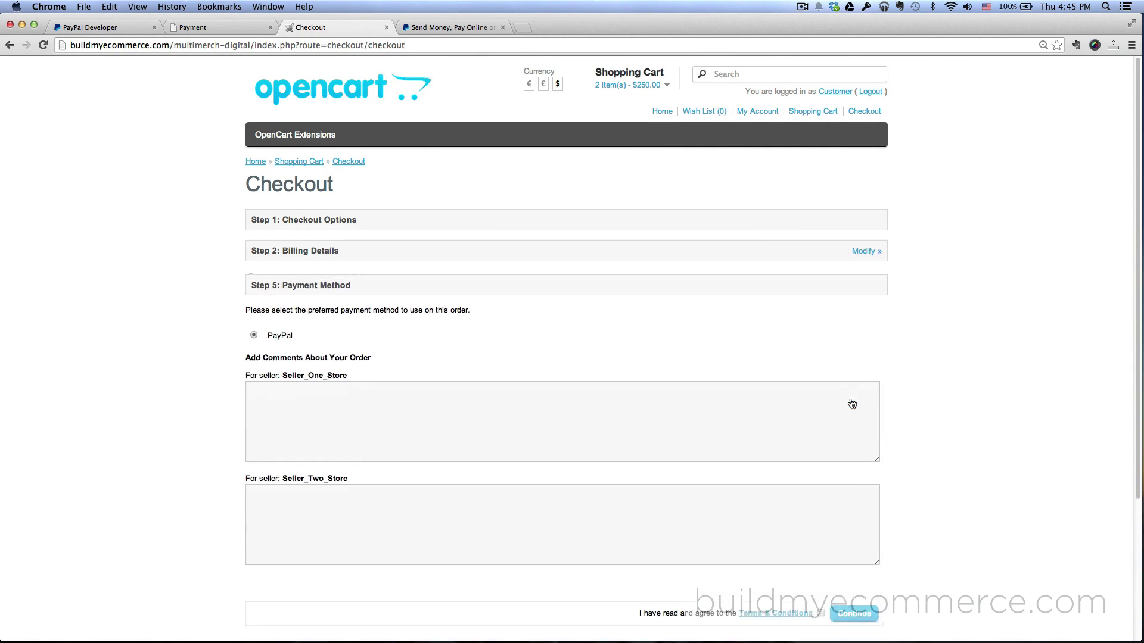
pyautogui.scroll(-3, 851, 403)
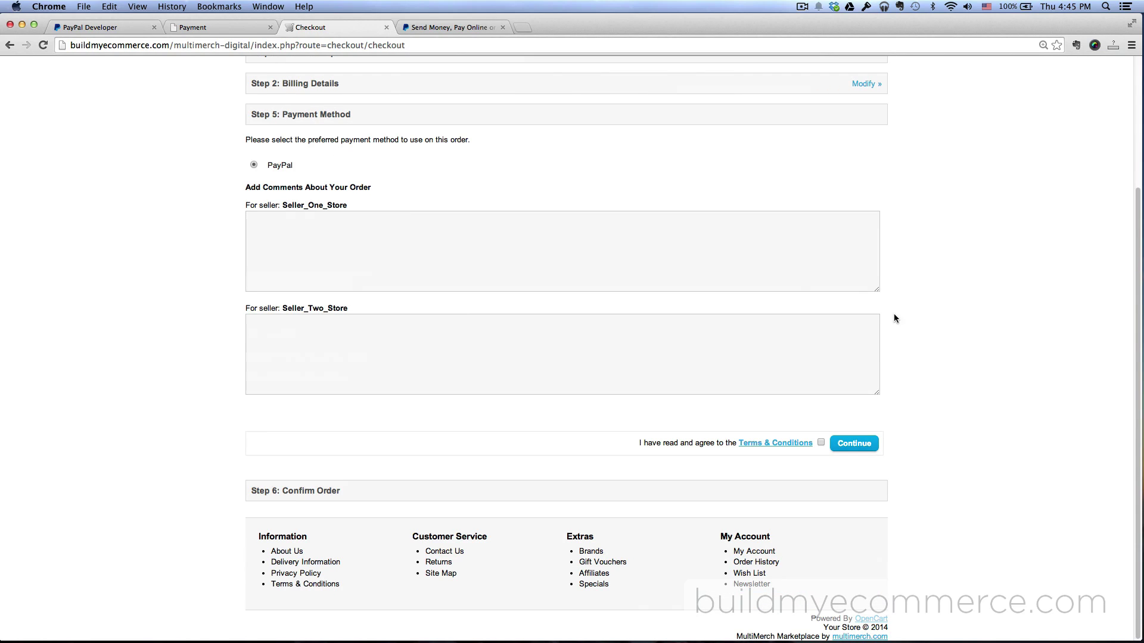
pyautogui.click(821, 443)
pyautogui.click(854, 443)
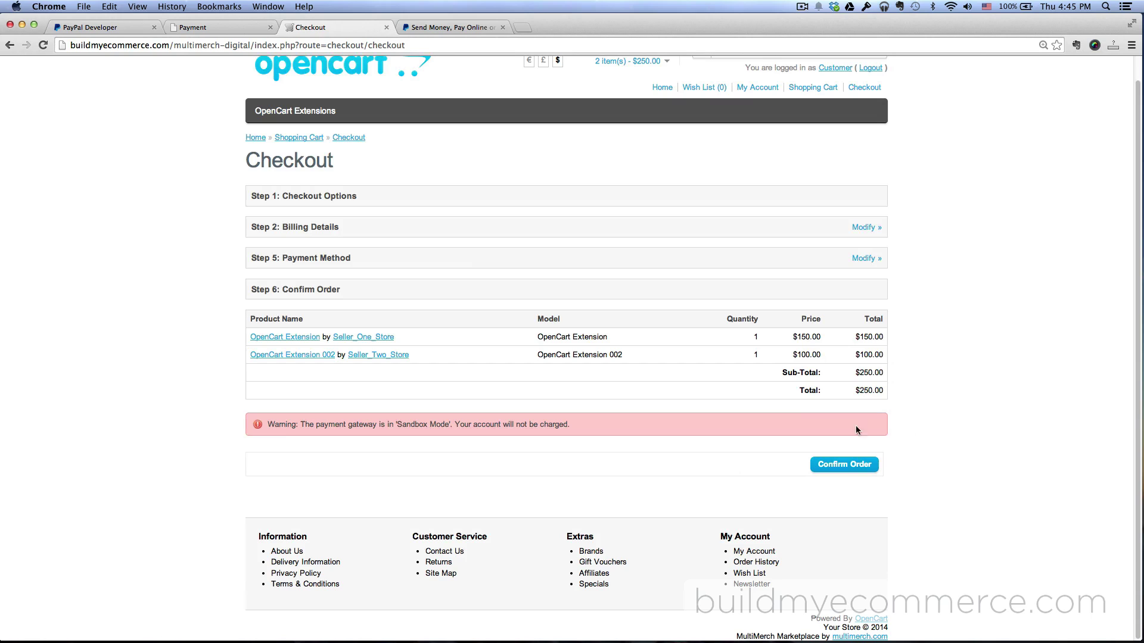
pyautogui.moveTo(272, 425); pyautogui.dragTo(310, 428)
pyautogui.click(376, 428)
pyautogui.click(844, 465)
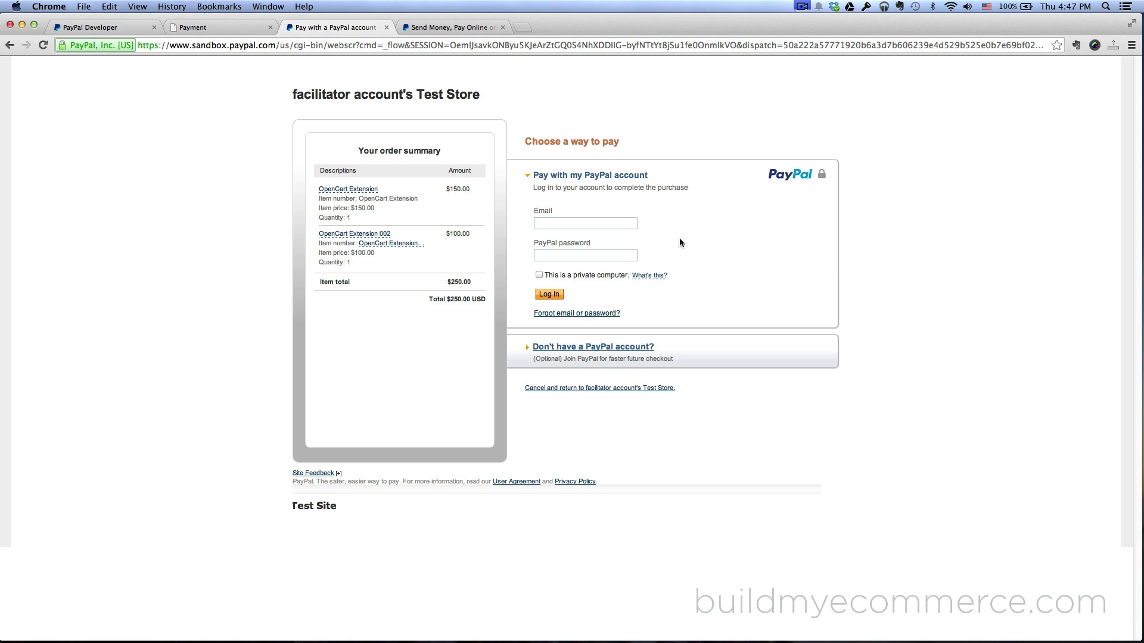
# Log in to the PayPal sandbox with the buyer's email and password
pyautogui.click(624, 225)
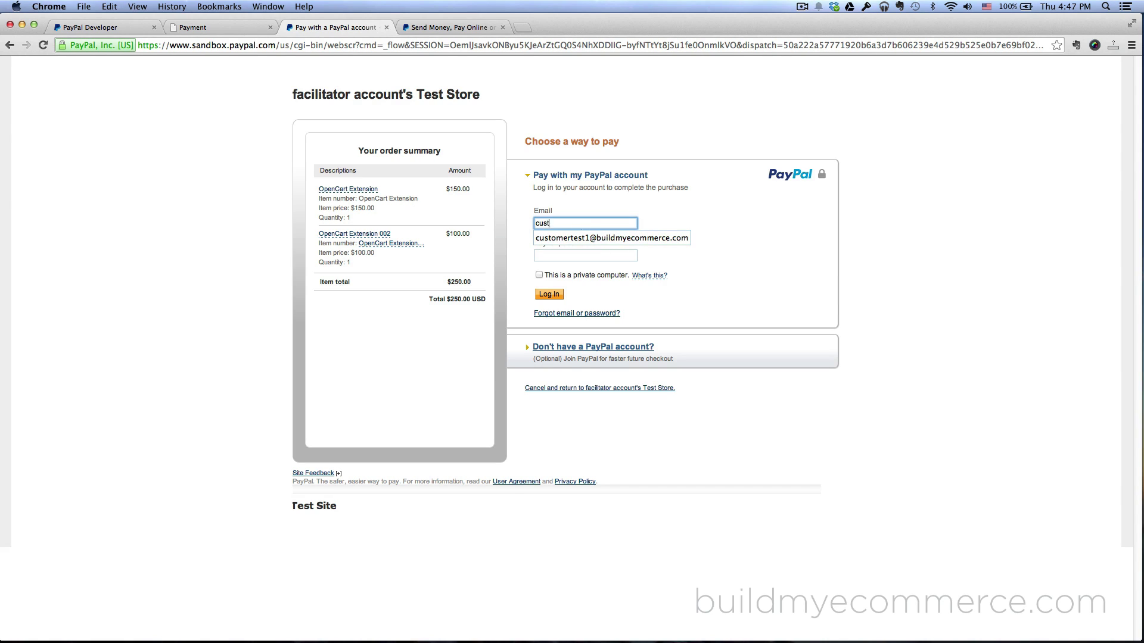
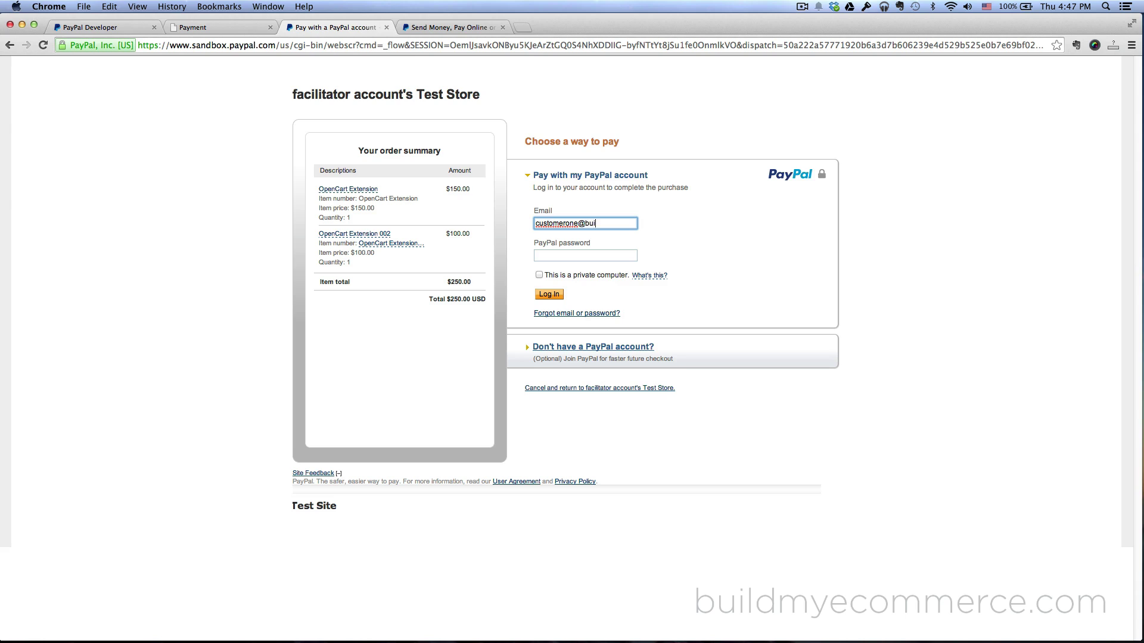
pyautogui.press('Tab')
pyautogui.write('•••••••••••')
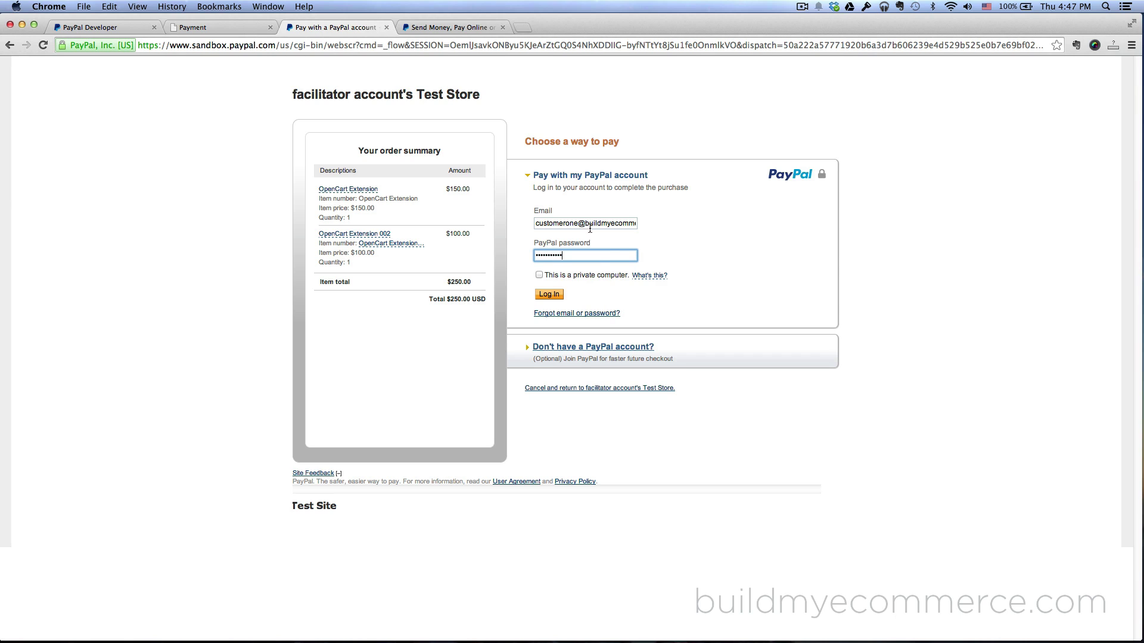
pyautogui.click(550, 295)
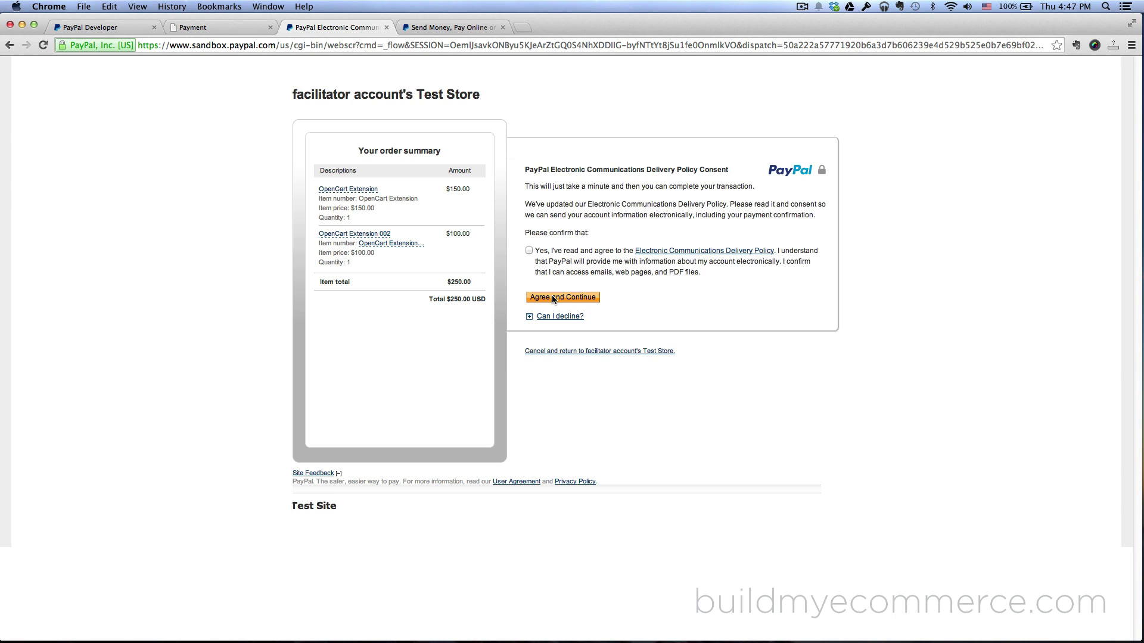
# Accept the communications delivery policy and pay the $250.00 order
pyautogui.click(528, 251)
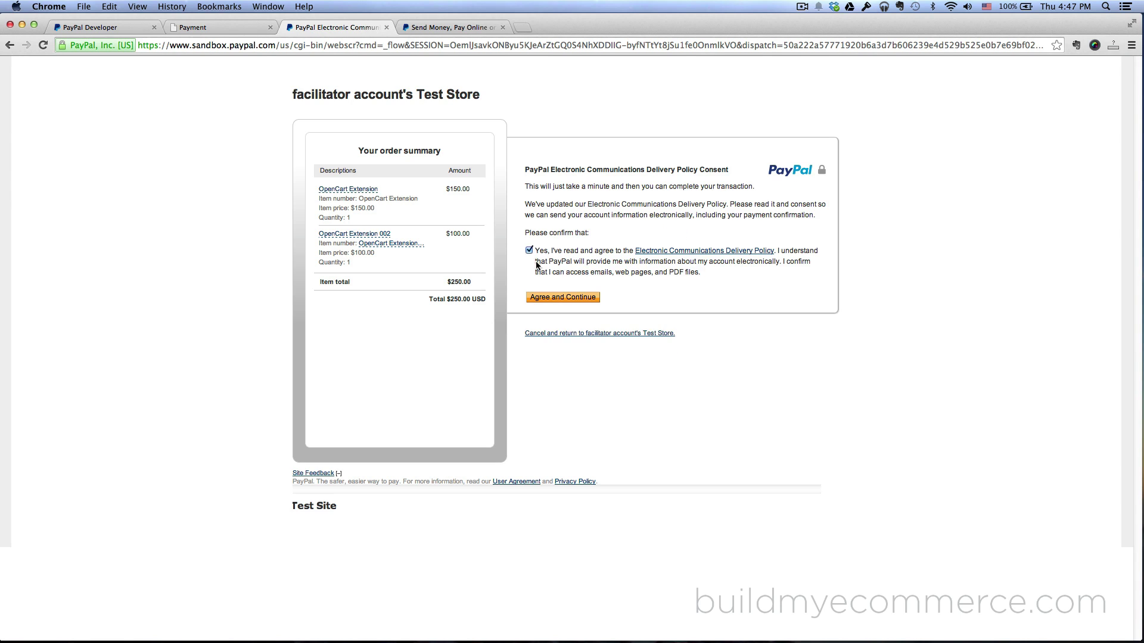
pyautogui.click(573, 296)
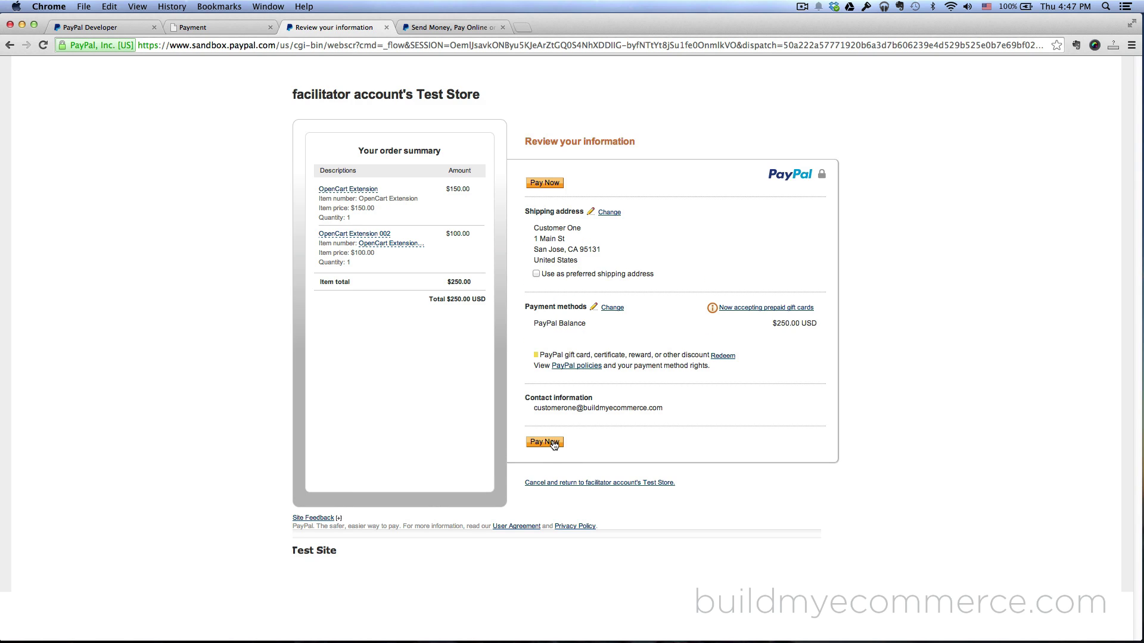
pyautogui.click(552, 442)
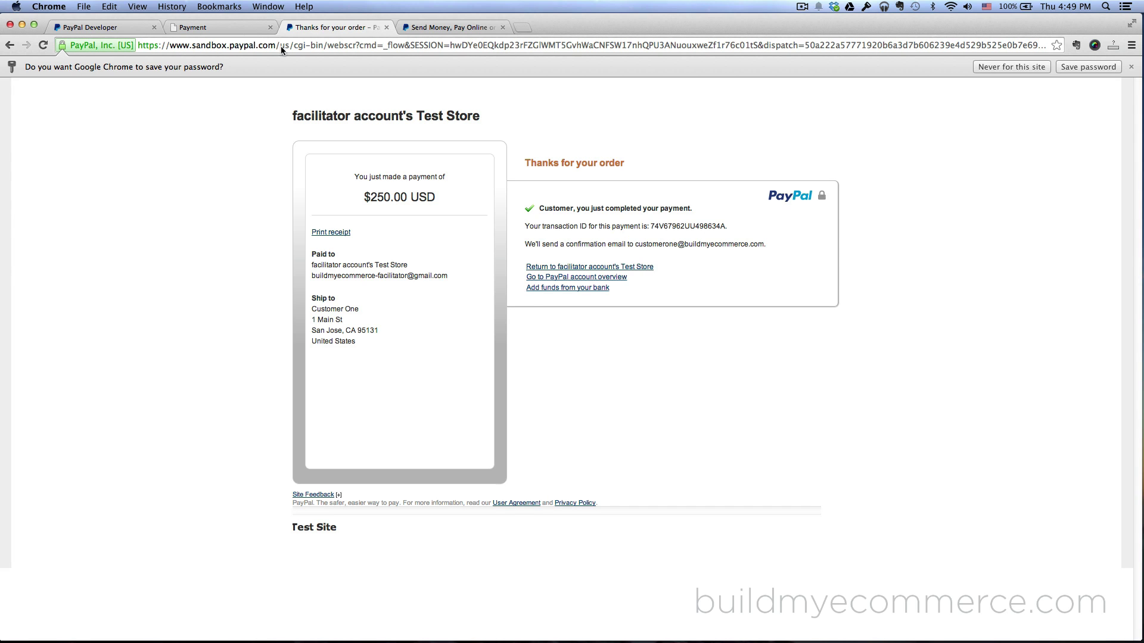
pyautogui.click(214, 28)
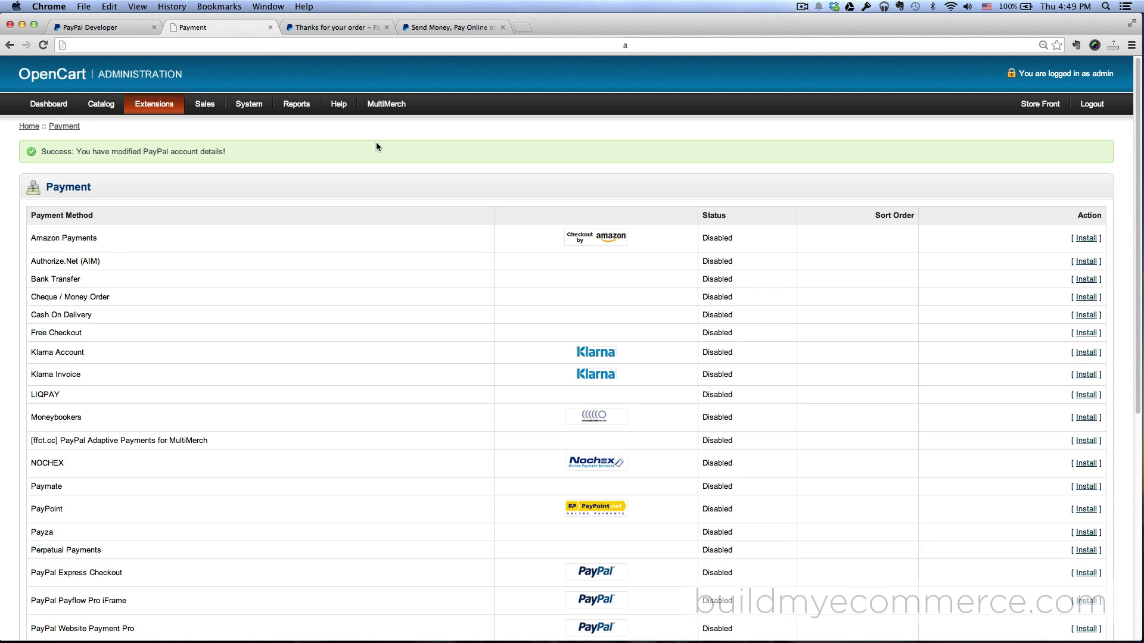
# Select both sellers and MassPay their $105.00 and $80.00 balances through PayPal
pyautogui.moveTo(388, 105)
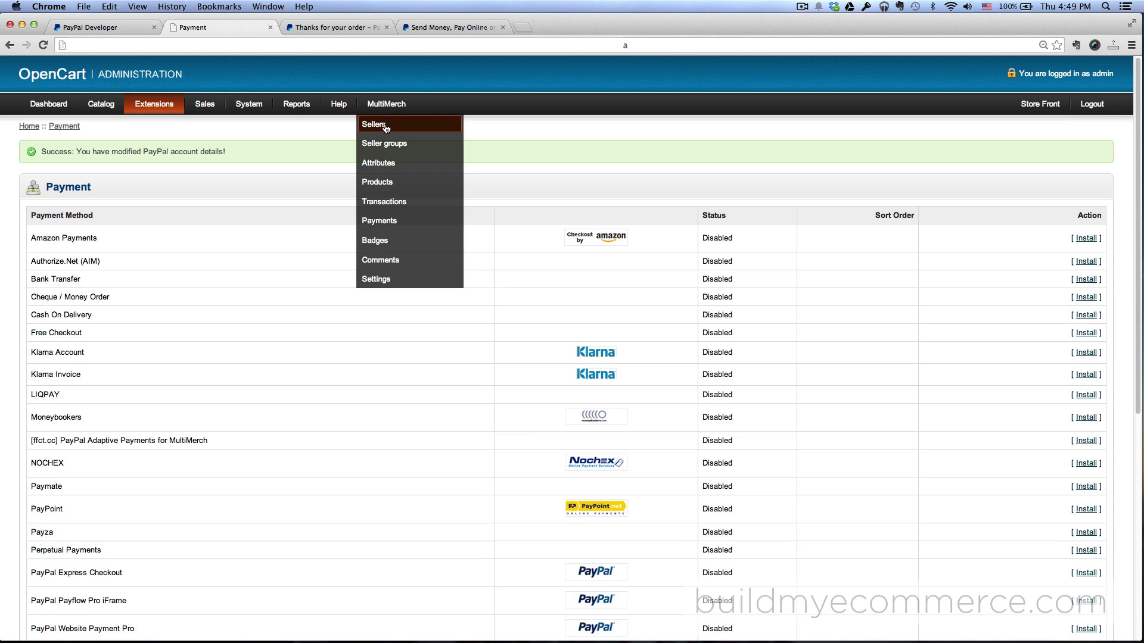
pyautogui.click(386, 126)
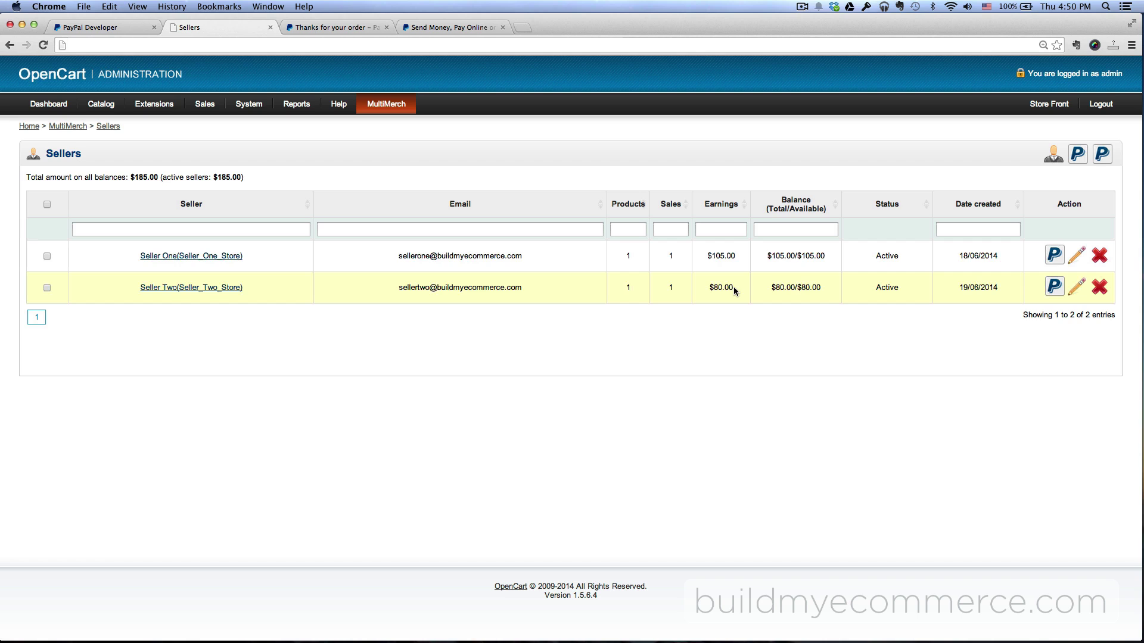
pyautogui.click(47, 204)
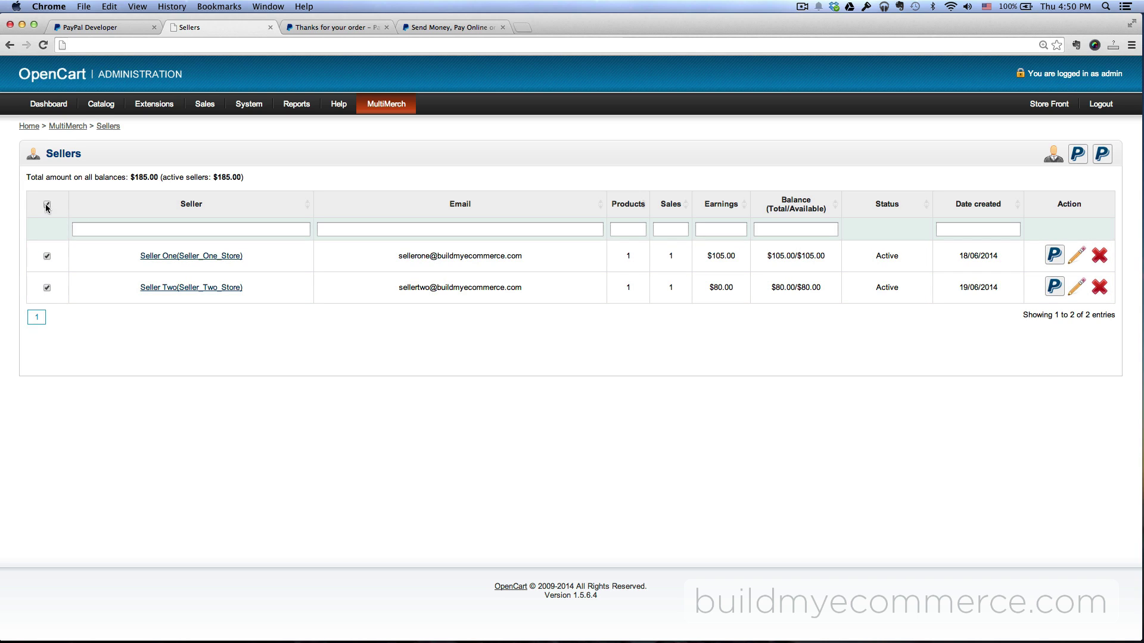
pyautogui.click(1103, 159)
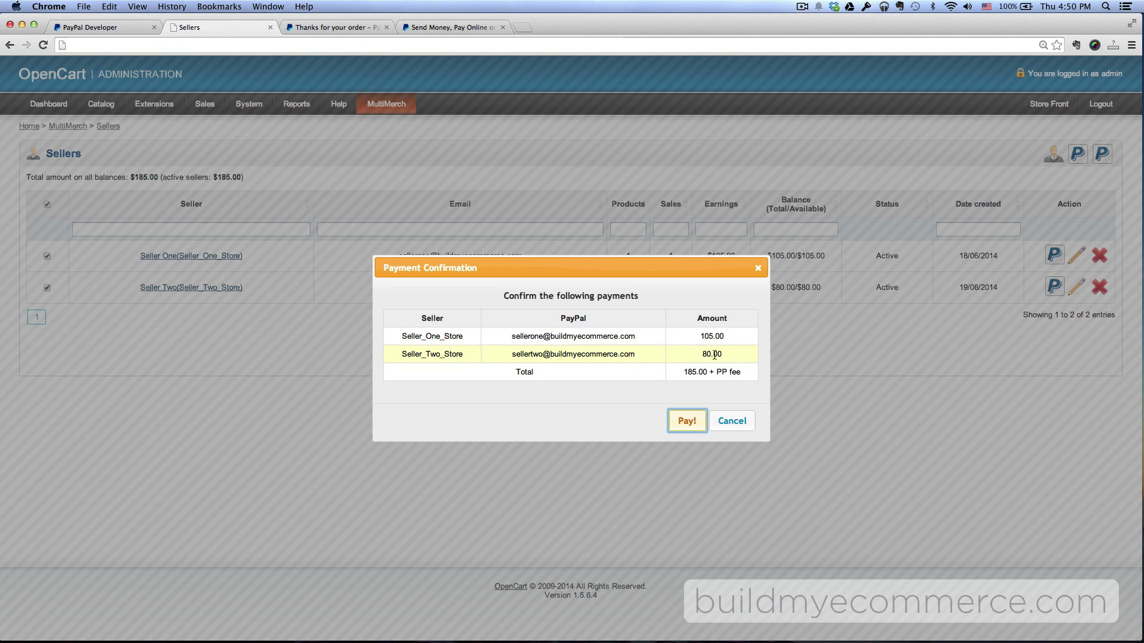
pyautogui.click(684, 425)
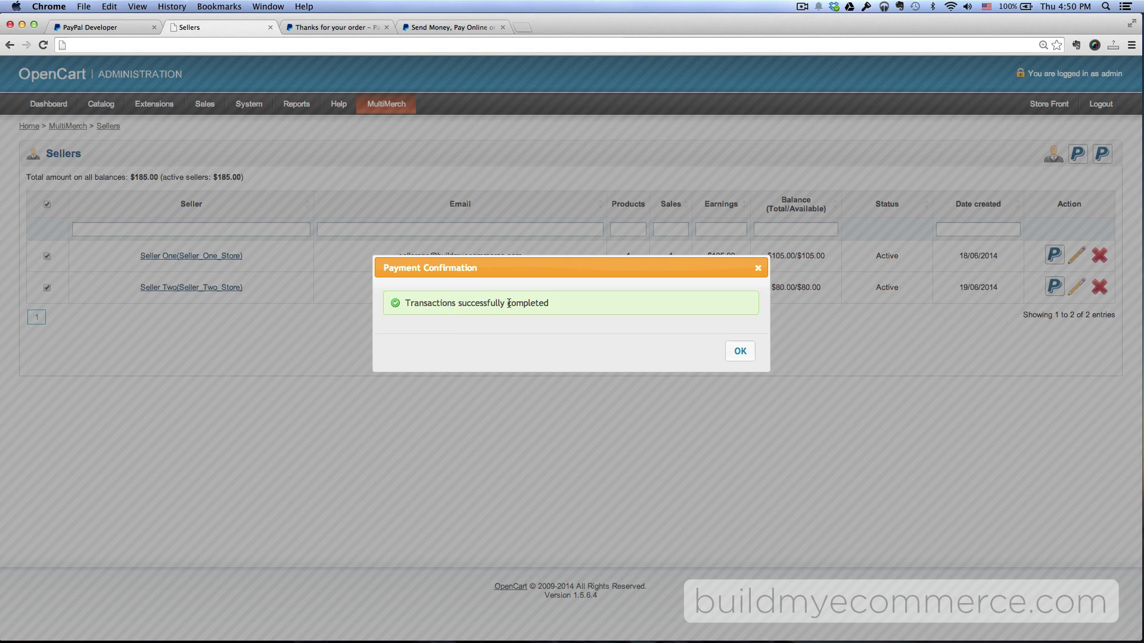
pyautogui.click(739, 351)
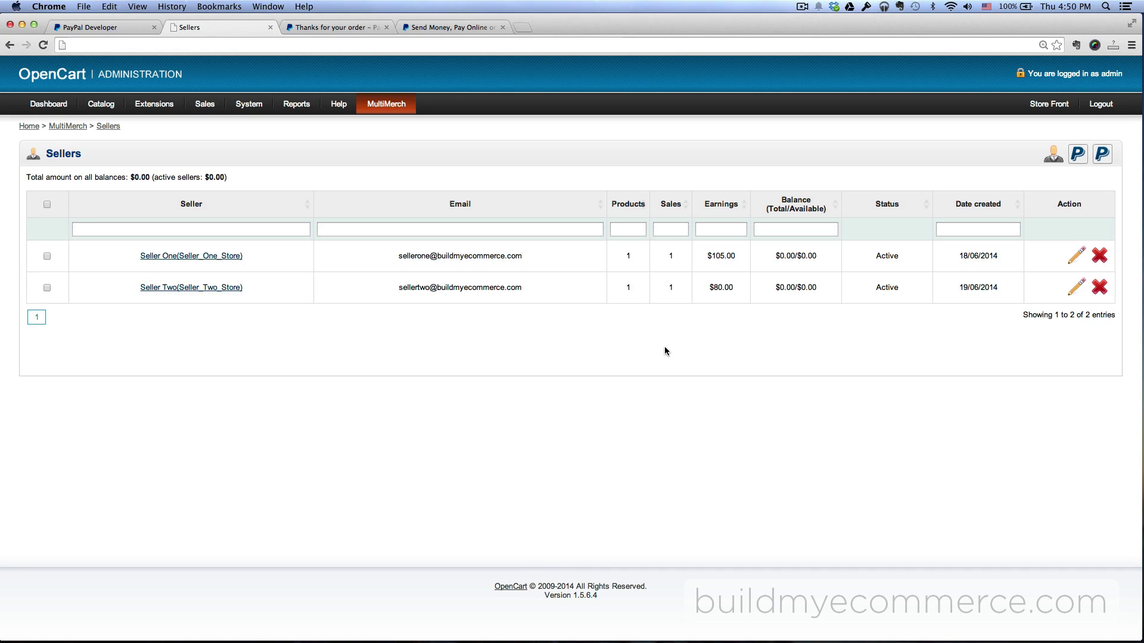
pyautogui.click(443, 28)
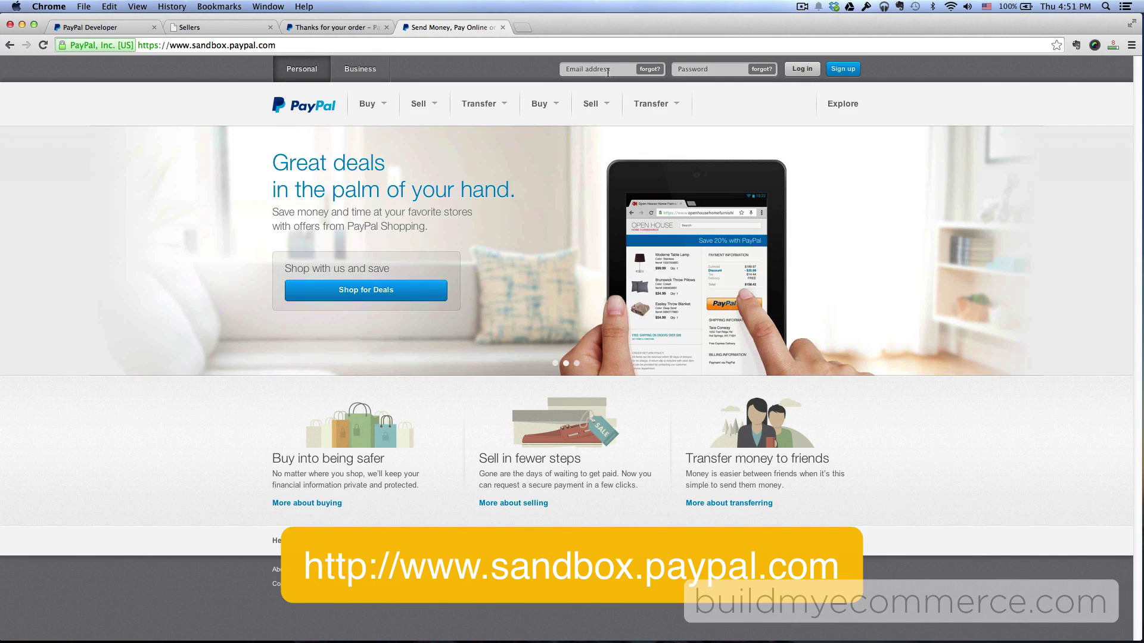
# Enter the first seller's sandbox email address and password
pyautogui.click(608, 71)
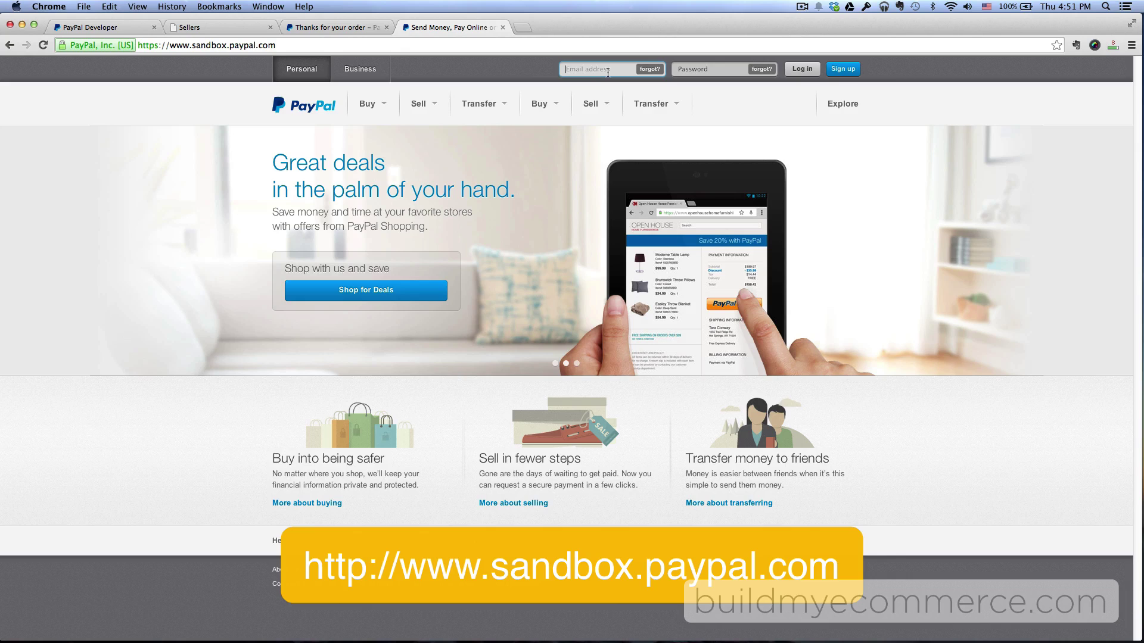
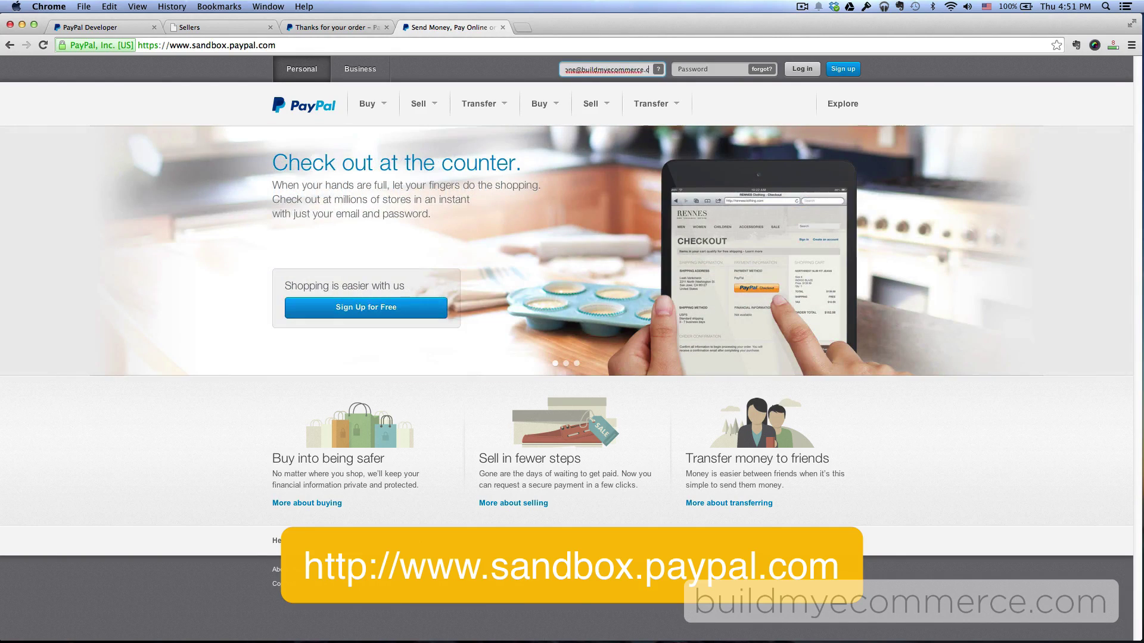
pyautogui.press('Tab')
pyautogui.write('1234567890')
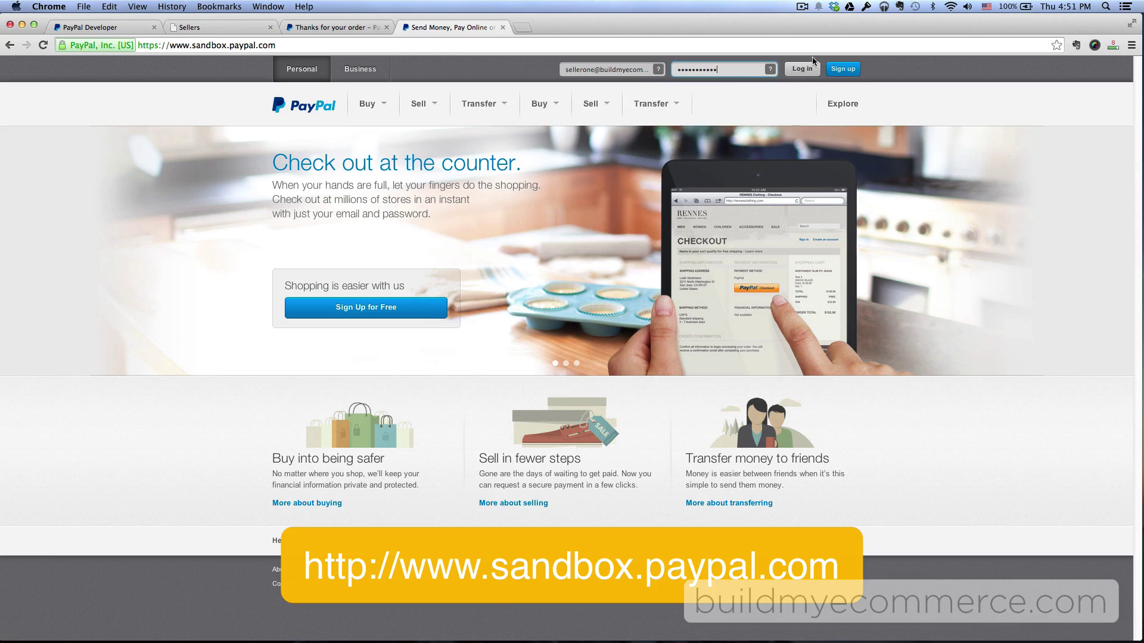
# Sign in, check the activity for the $105.00 Test Store payment, then log out
pyautogui.click(800, 70)
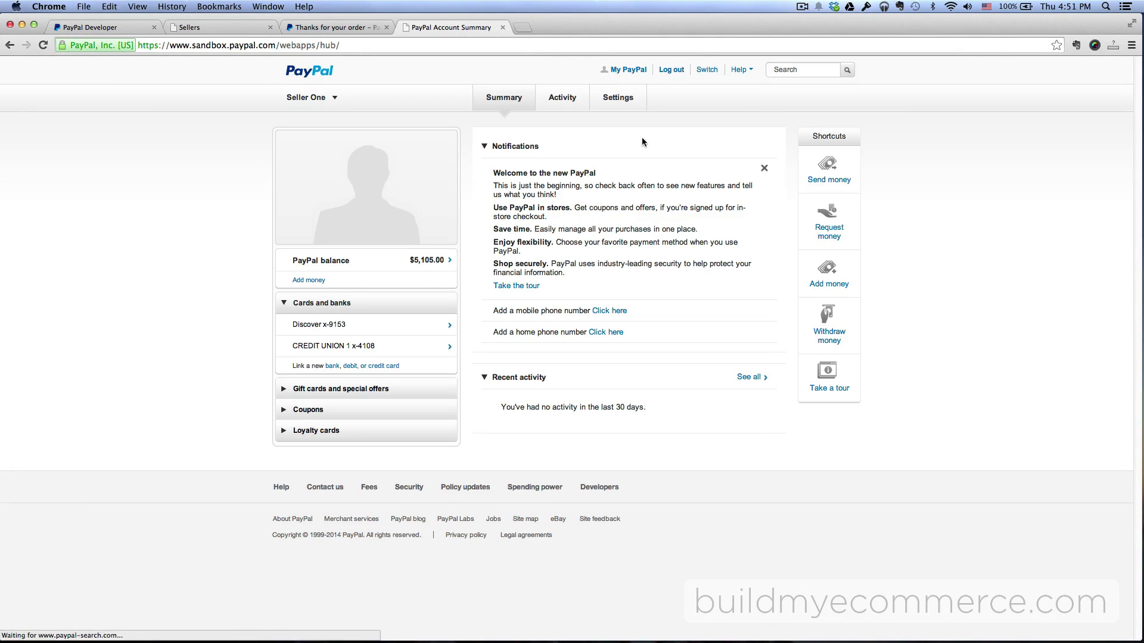
pyautogui.click(560, 101)
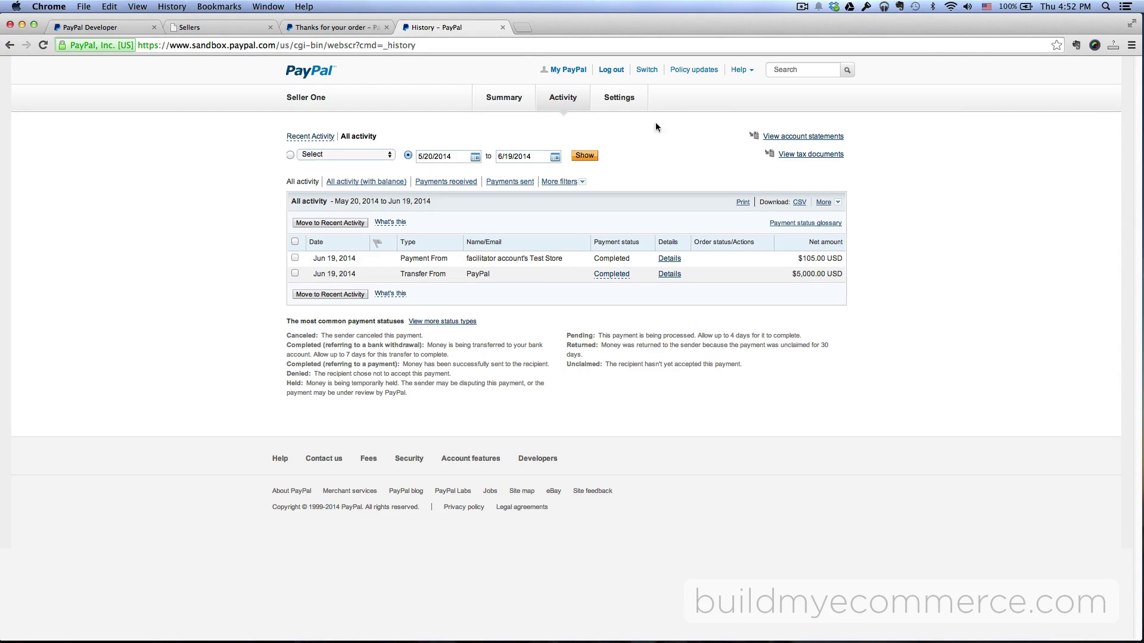
pyautogui.click(611, 70)
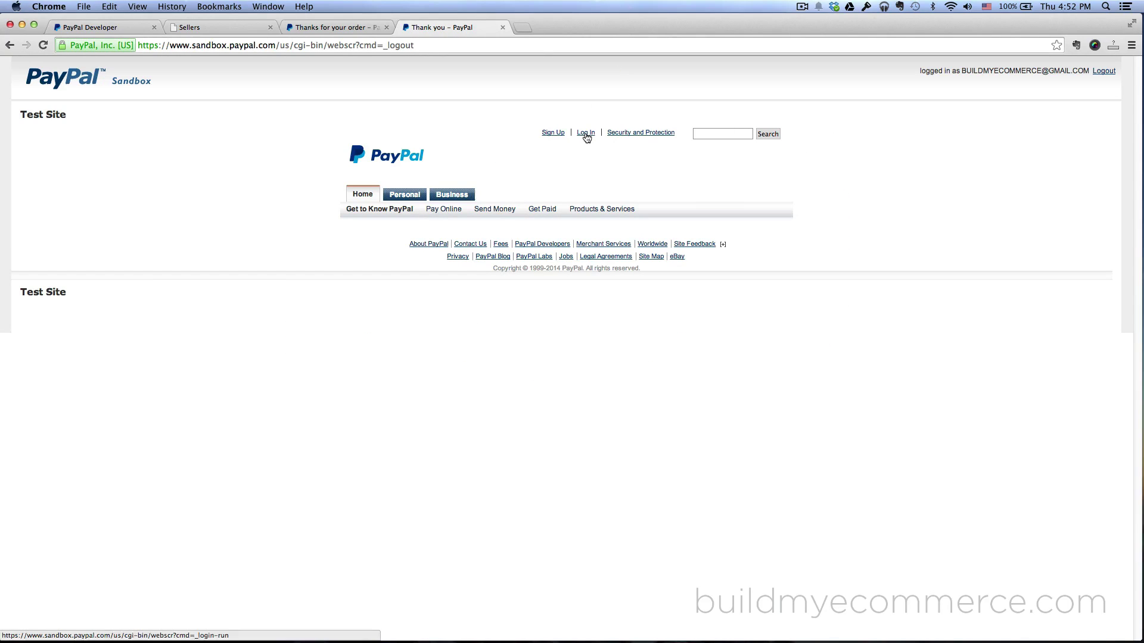
# Log in to the sandbox as the second seller, changing the email and entering the password
pyautogui.click(585, 133)
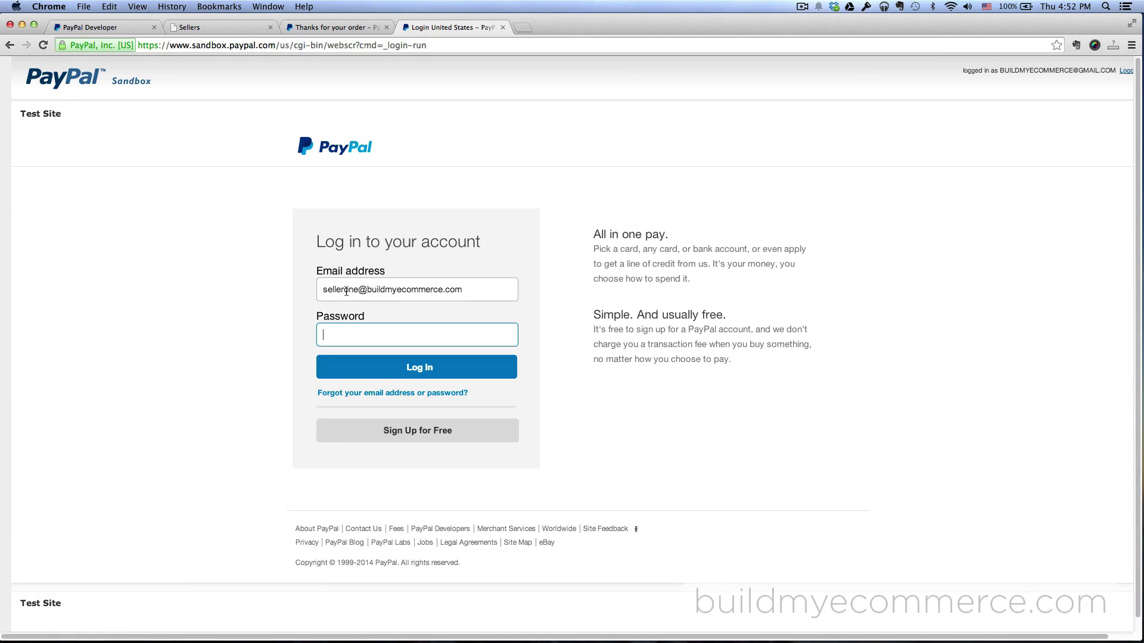
pyautogui.moveTo(346, 291); pyautogui.dragTo(357, 290)
pyautogui.write('two')
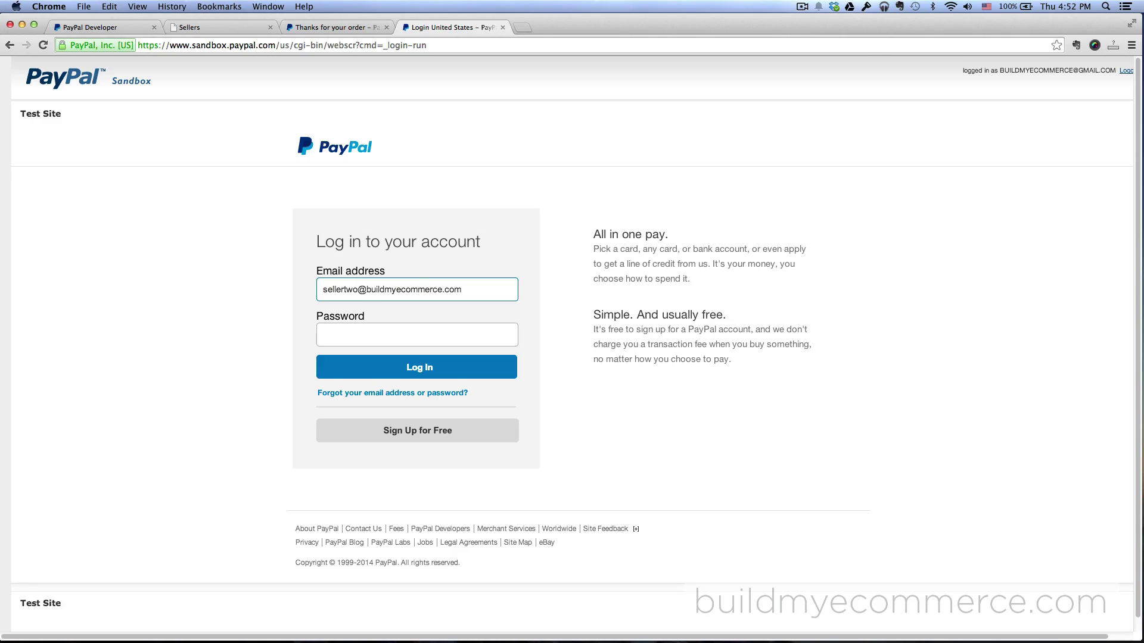
pyautogui.click(373, 343)
pyautogui.write('•••••••••••')
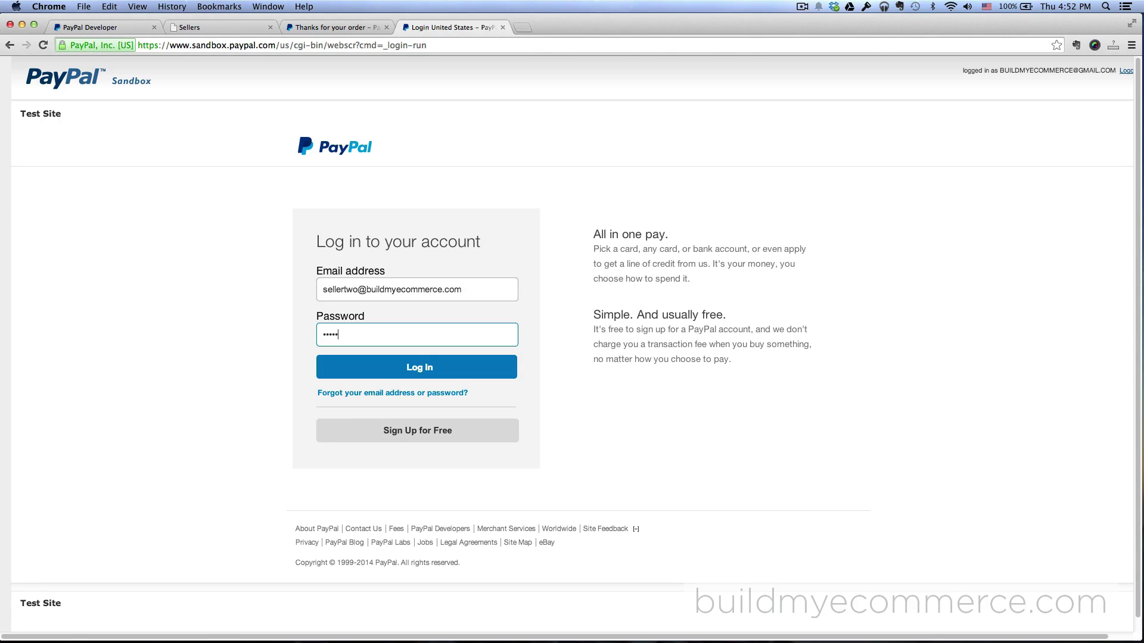
pyautogui.press('Return')
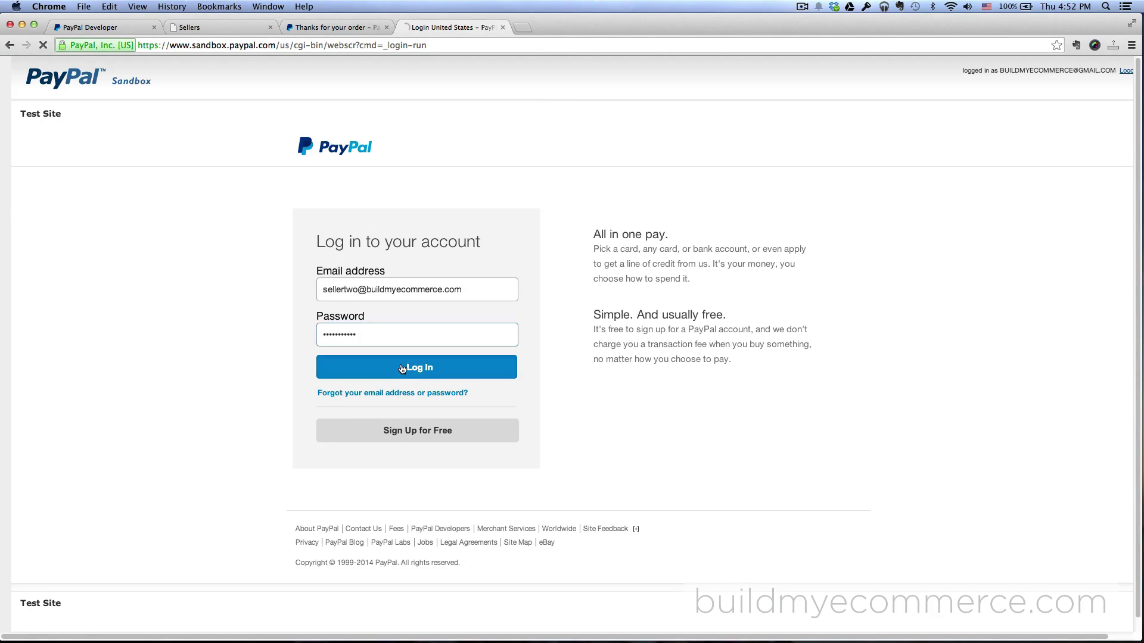